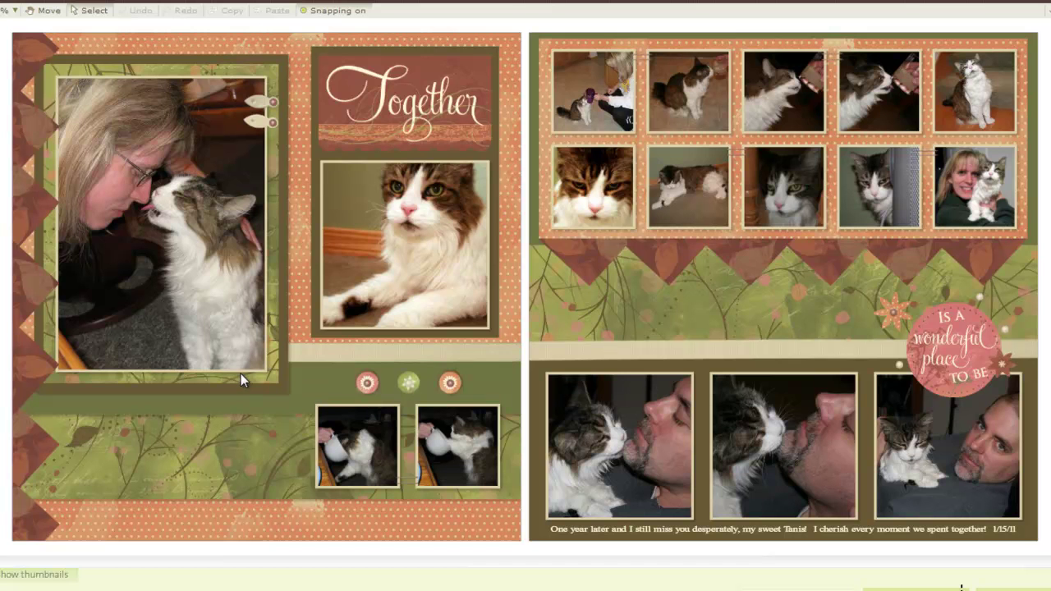
Examine the journaling boxes that form the mats behind the large photo, the title section and the ten-photo grid.
{"action": "left_click", "coordinate": [266, 377]}
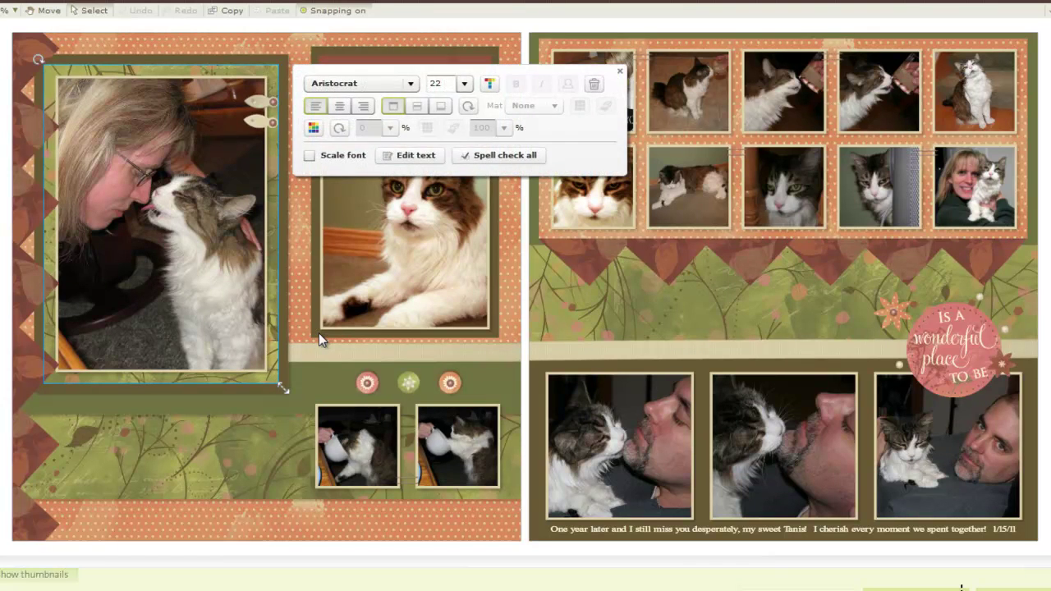
{"action": "left_click", "coordinate": [319, 333]}
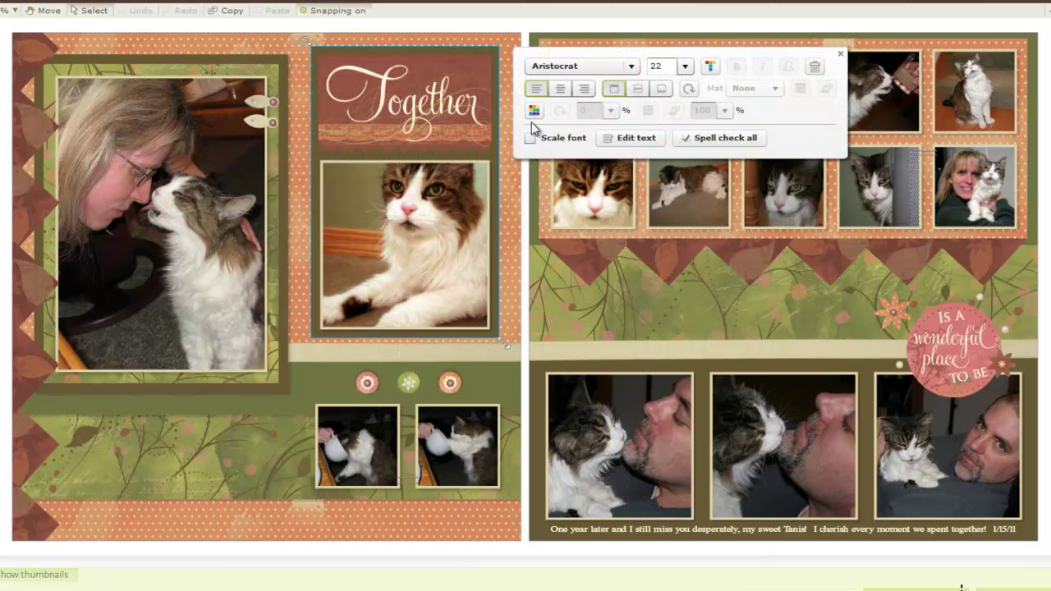
{"action": "left_click", "coordinate": [546, 223]}
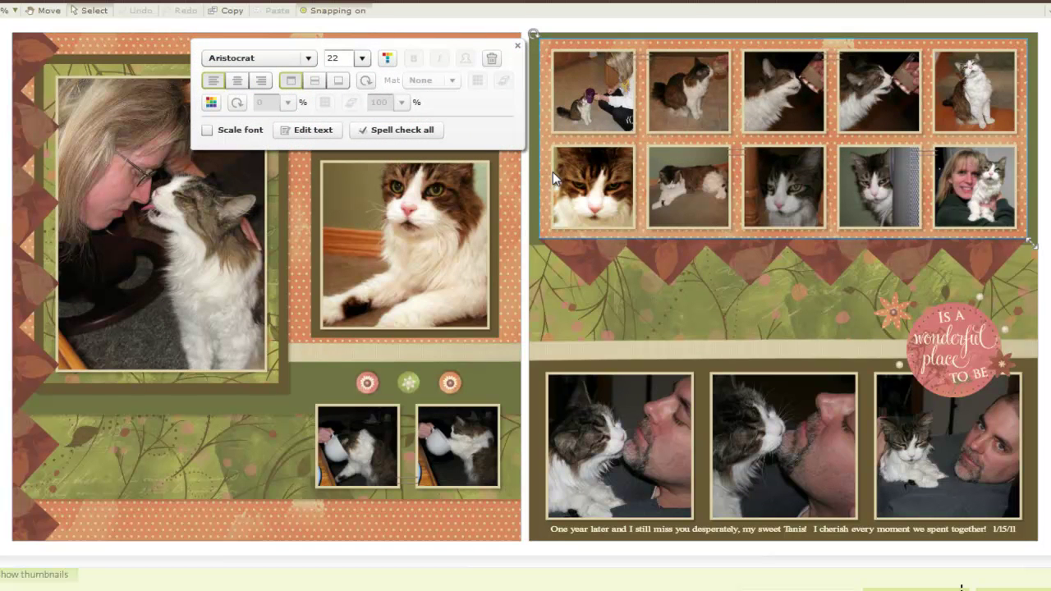
{"action": "left_click", "coordinate": [313, 194]}
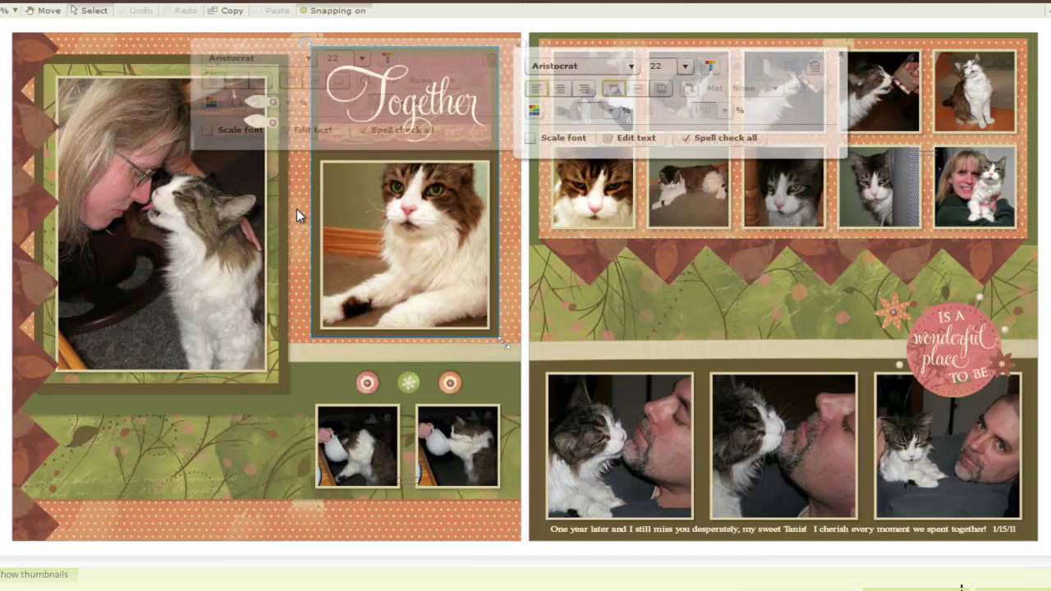
{"action": "left_click", "coordinate": [272, 259]}
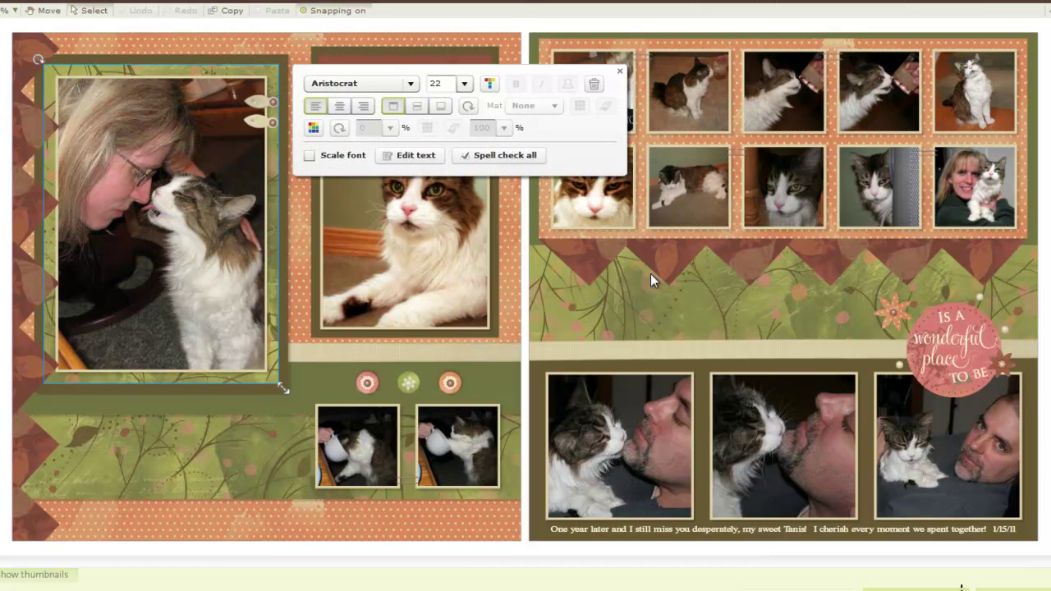
{"action": "left_click", "coordinate": [622, 76]}
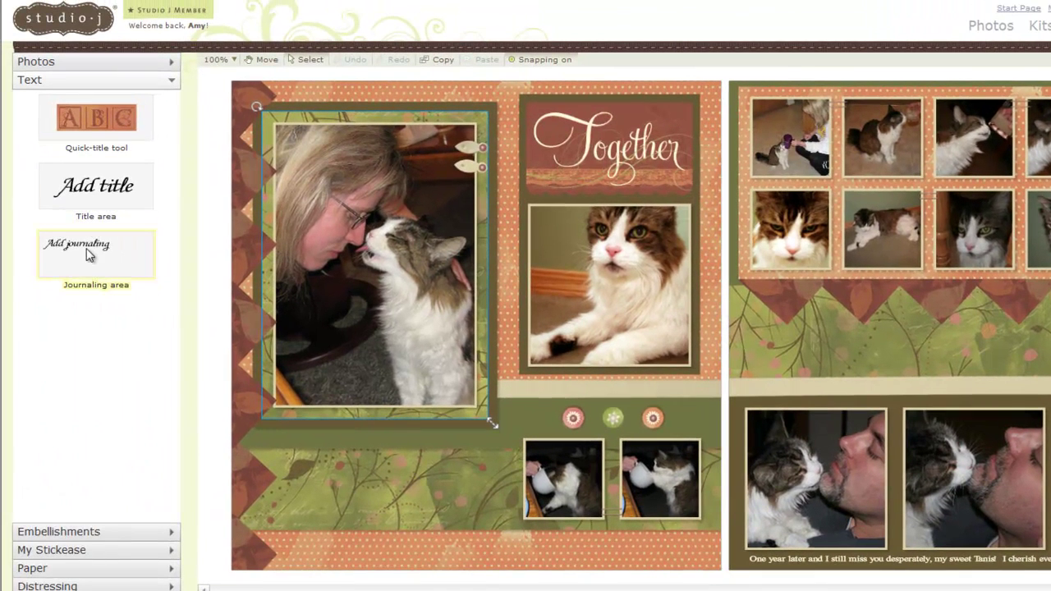
Add a journaling area below the large photo on the first page and resize it to a small square.
{"action": "left_click_drag", "start_coordinate": [80, 256], "coordinate": [407, 492]}
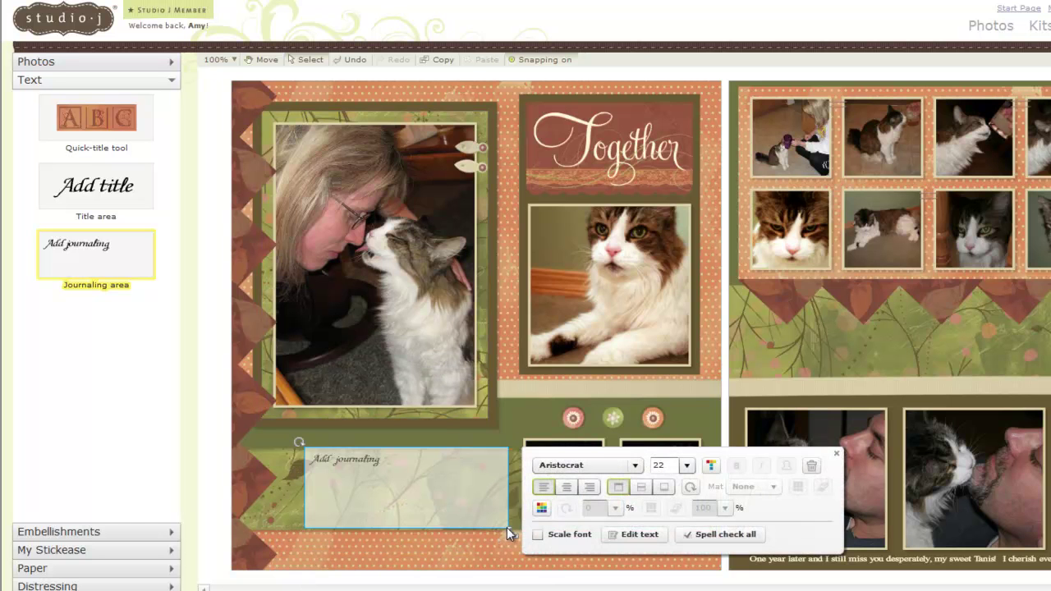
{"action": "left_click_drag", "start_coordinate": [506, 527], "coordinate": [467, 527]}
{"action": "left_click_drag", "start_coordinate": [370, 530], "coordinate": [386, 526]}
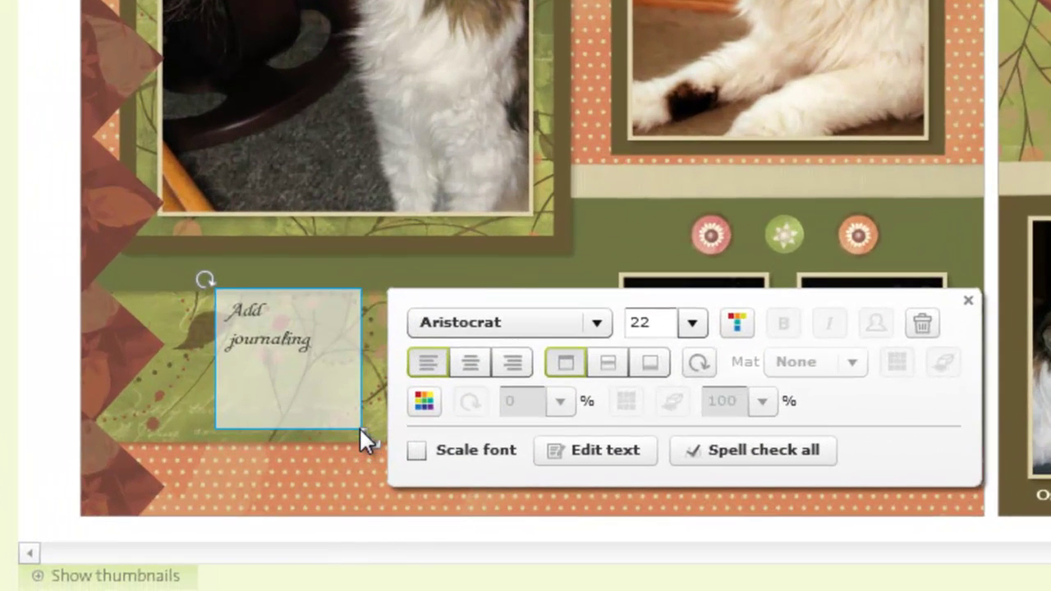
{"action": "left_click_drag", "start_coordinate": [361, 423], "coordinate": [358, 423]}
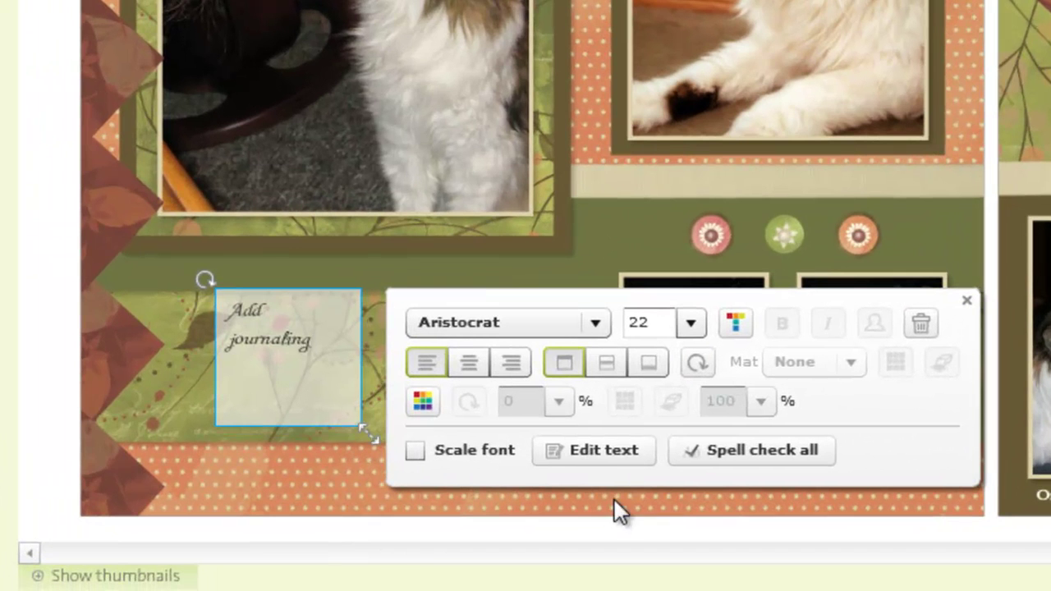
Clear the placeholder text from the square journaling box and fill it with the recommended light green.
{"action": "left_click", "coordinate": [607, 456]}
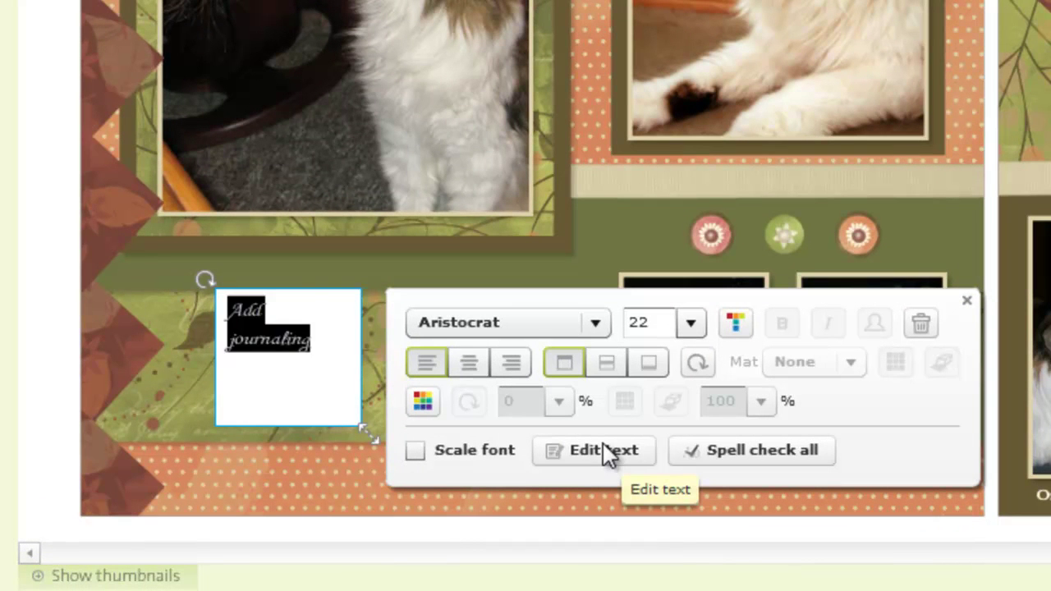
{"action": "key", "text": "BackSpace"}
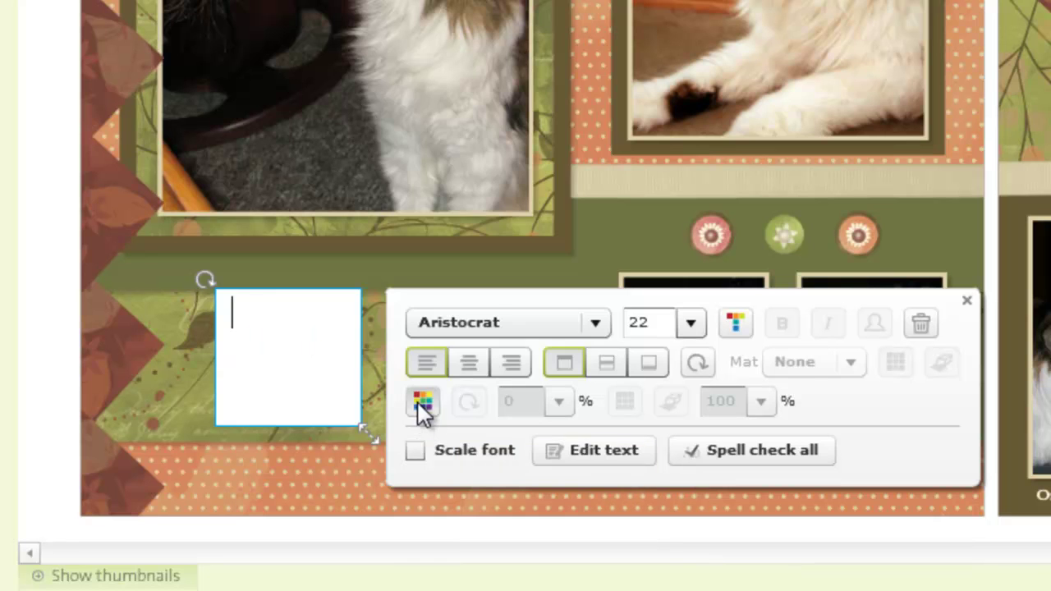
{"action": "left_click", "coordinate": [421, 402]}
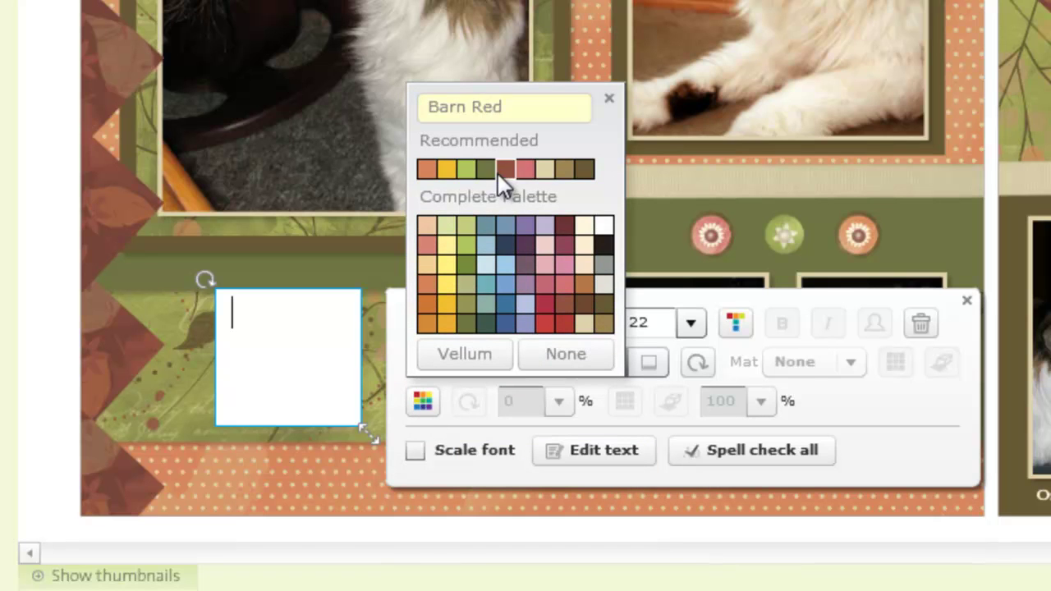
{"action": "left_click", "coordinate": [467, 169]}
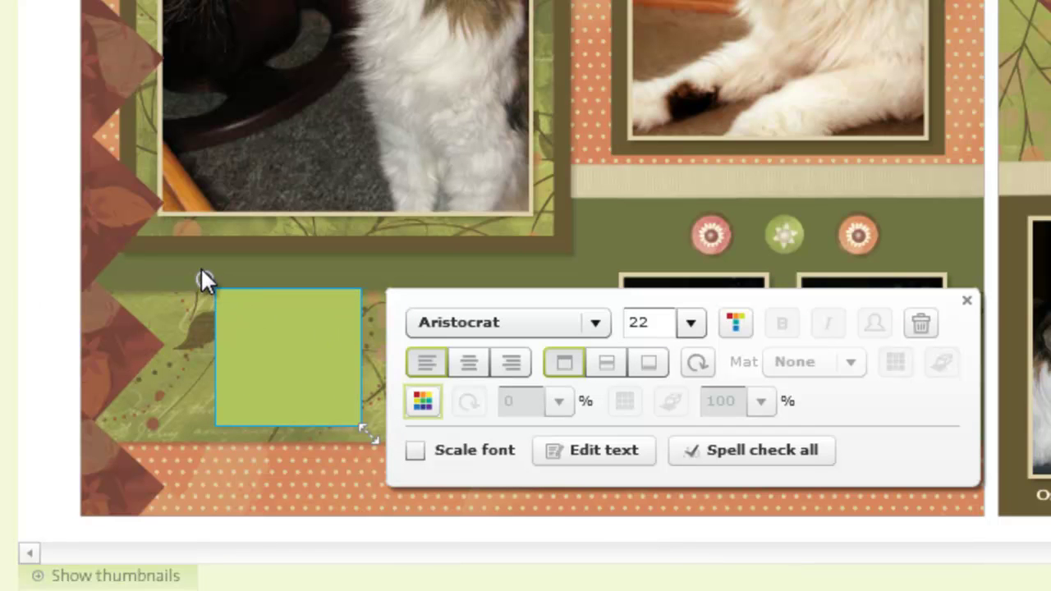
Rotate the green square into a diamond and place it half off the first page's upper edge, above the large photo.
{"action": "left_click_drag", "start_coordinate": [205, 276], "coordinate": [285, 245]}
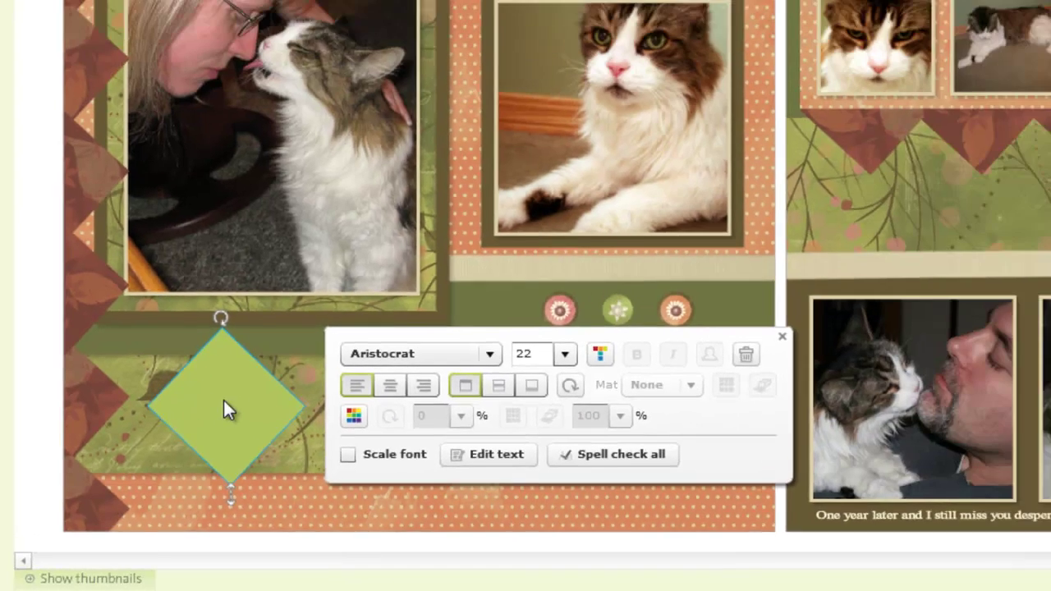
{"action": "left_click_drag", "start_coordinate": [294, 367], "coordinate": [171, 21]}
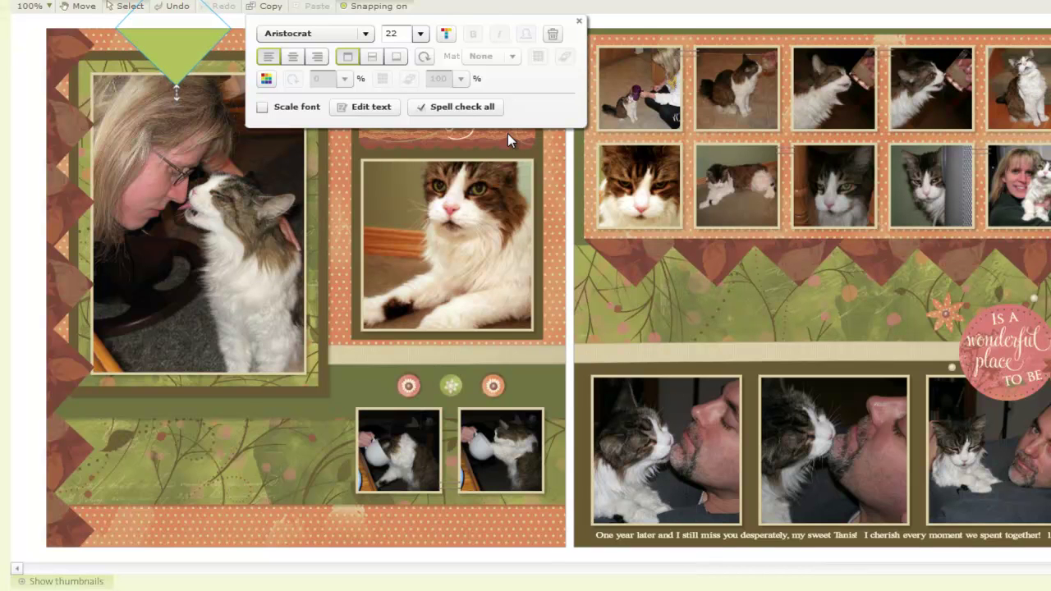
{"action": "left_click", "coordinate": [579, 21]}
{"action": "key", "text": "Escape"}
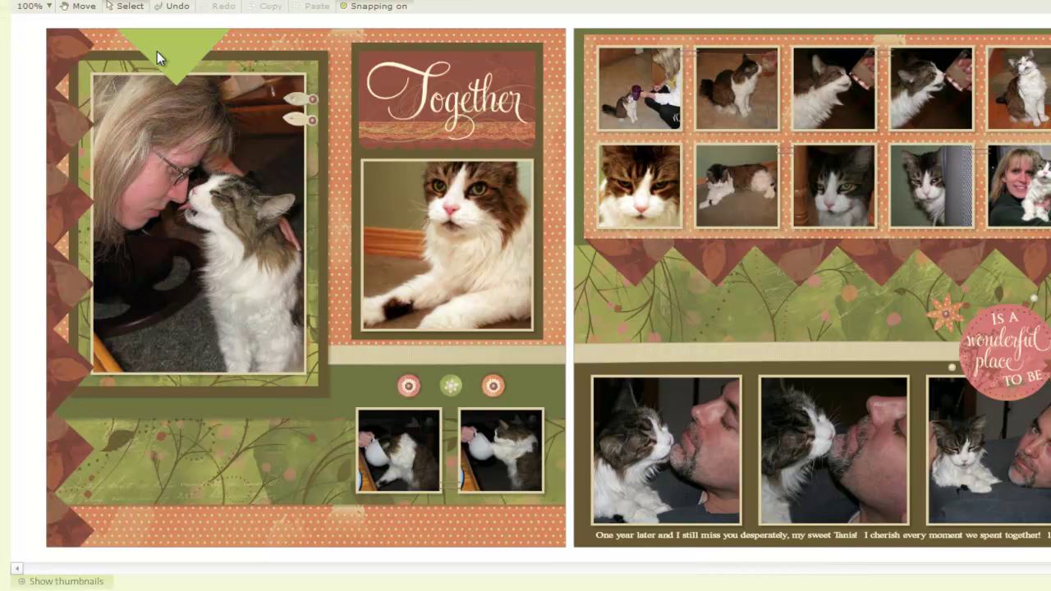
Duplicate the green diamond and place the copy along the page's upper edge so its corner touches the first one.
{"action": "left_click", "coordinate": [175, 39]}
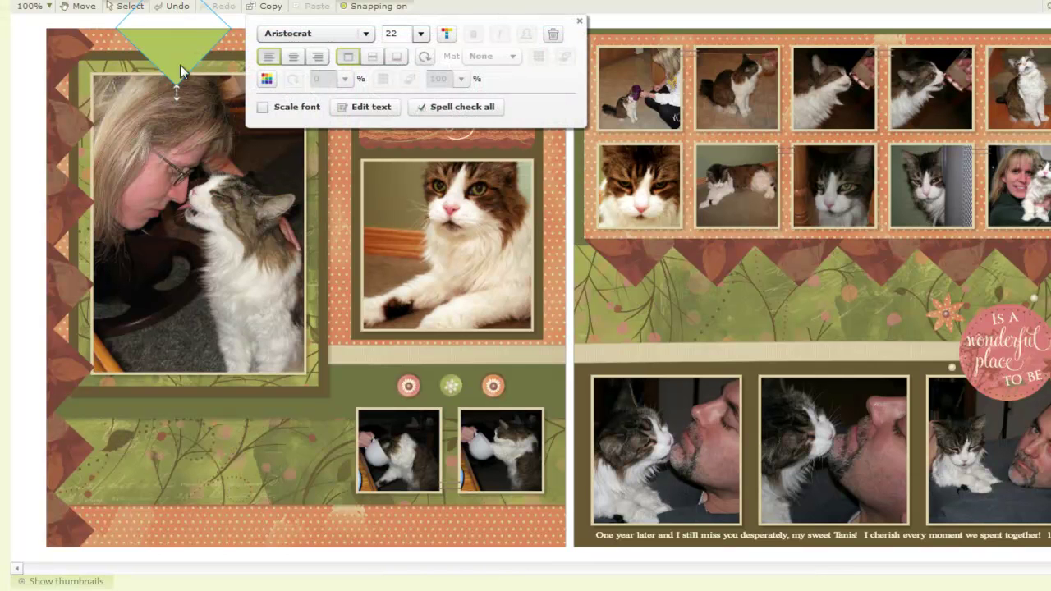
{"action": "left_click", "coordinate": [268, 6]}
{"action": "left_click", "coordinate": [318, 7]}
{"action": "left_click_drag", "start_coordinate": [185, 47], "coordinate": [332, 75]}
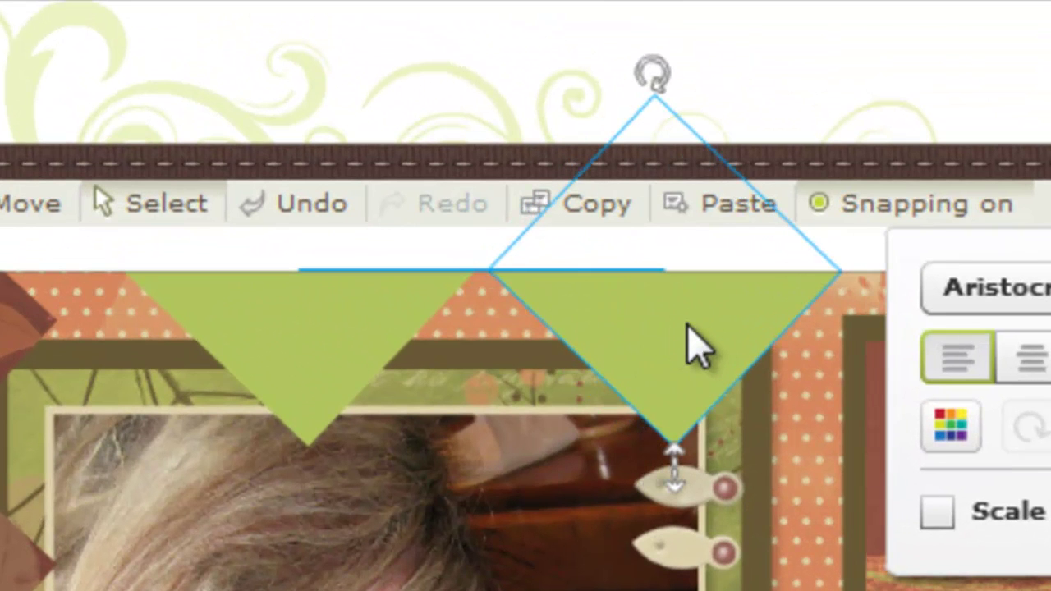
{"action": "left_click_drag", "start_coordinate": [687, 326], "coordinate": [680, 326]}
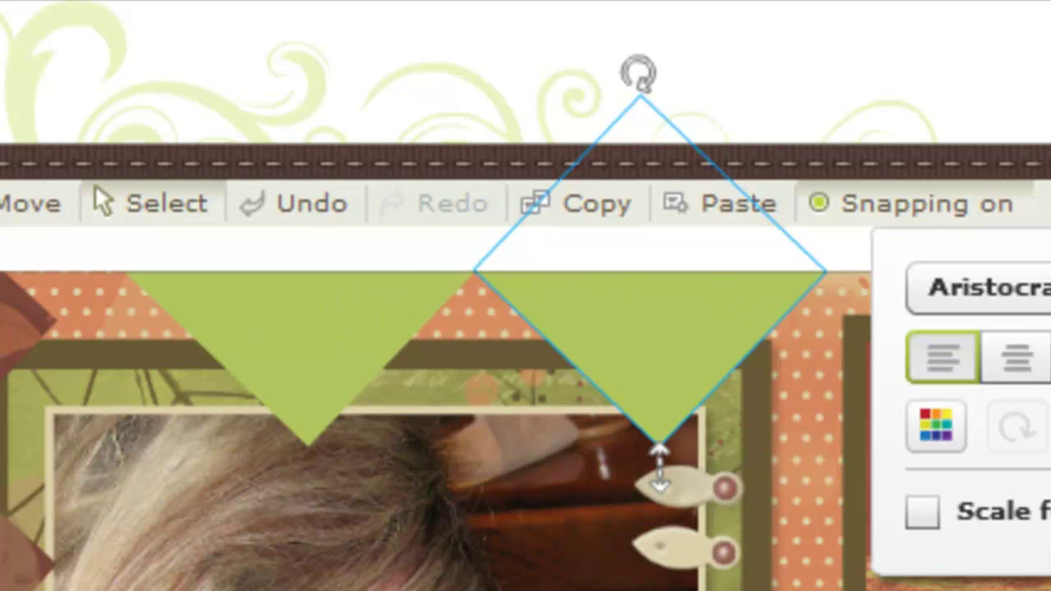
Duplicate both green diamonds together and place the copied pair next to them, over the Together title section.
{"action": "left_click", "coordinate": [261, 351], "text": "shift"}
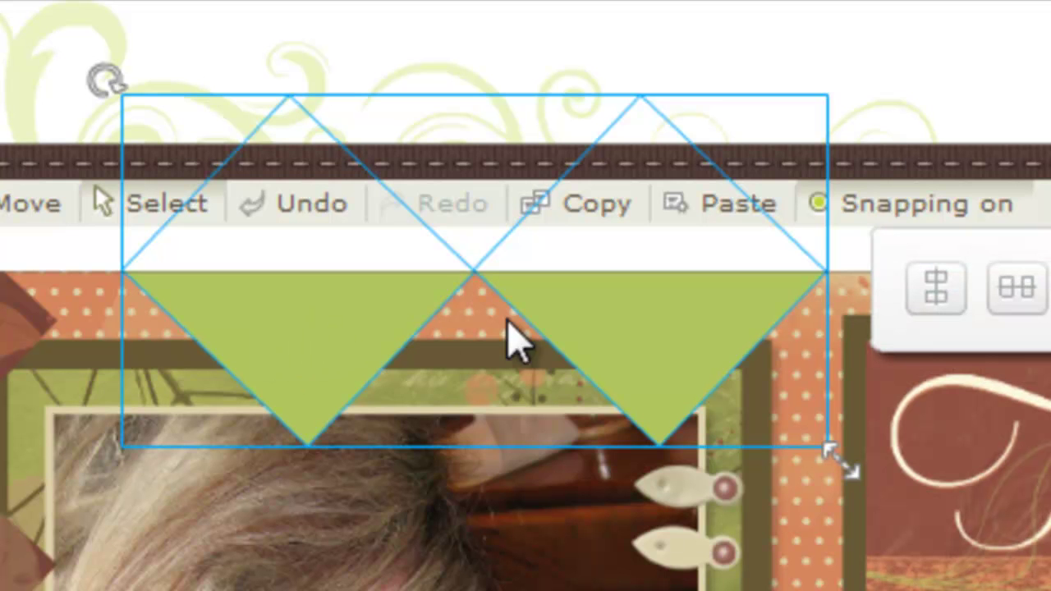
{"action": "left_click", "coordinate": [604, 205]}
{"action": "left_click", "coordinate": [723, 206]}
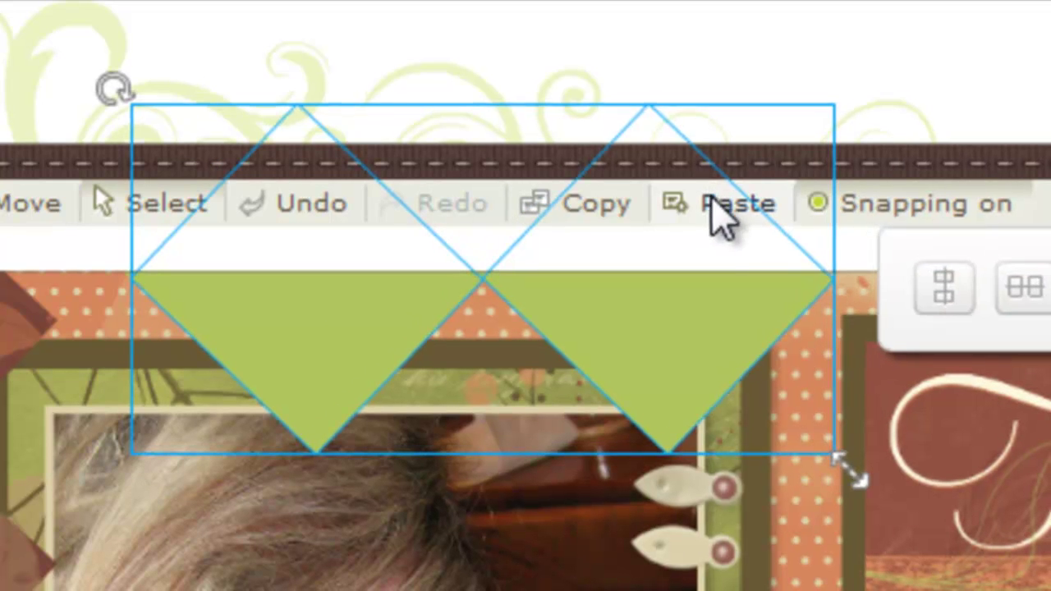
{"action": "left_click_drag", "start_coordinate": [508, 235], "coordinate": [726, 170]}
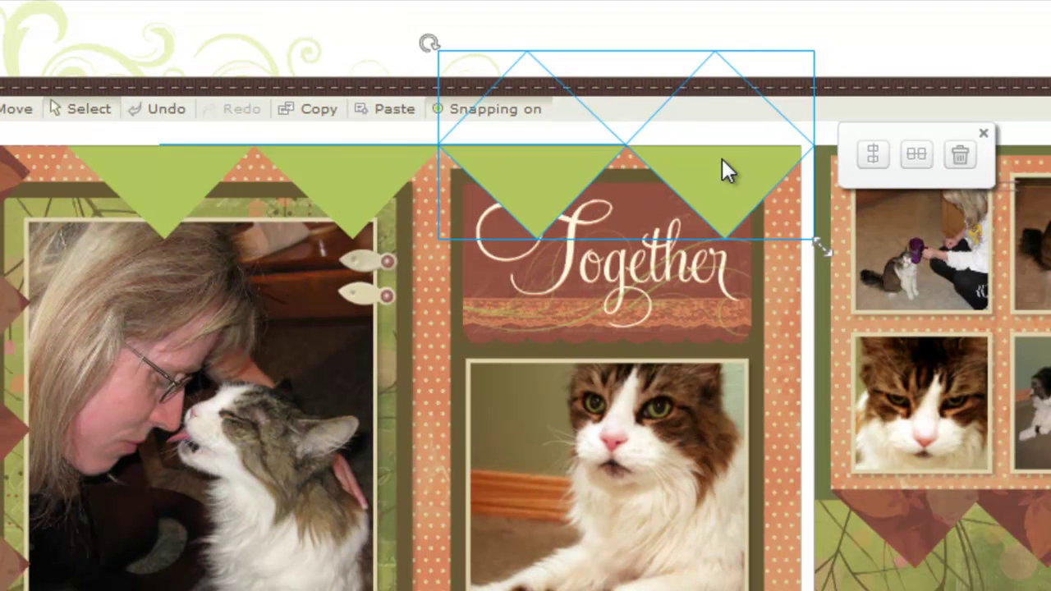
{"action": "mouse_move", "coordinate": [722, 158]}
{"action": "left_mouse_down"}
{"action": "mouse_move", "coordinate": [734, 160]}
{"action": "mouse_move", "coordinate": [721, 160]}
{"action": "left_mouse_up"}
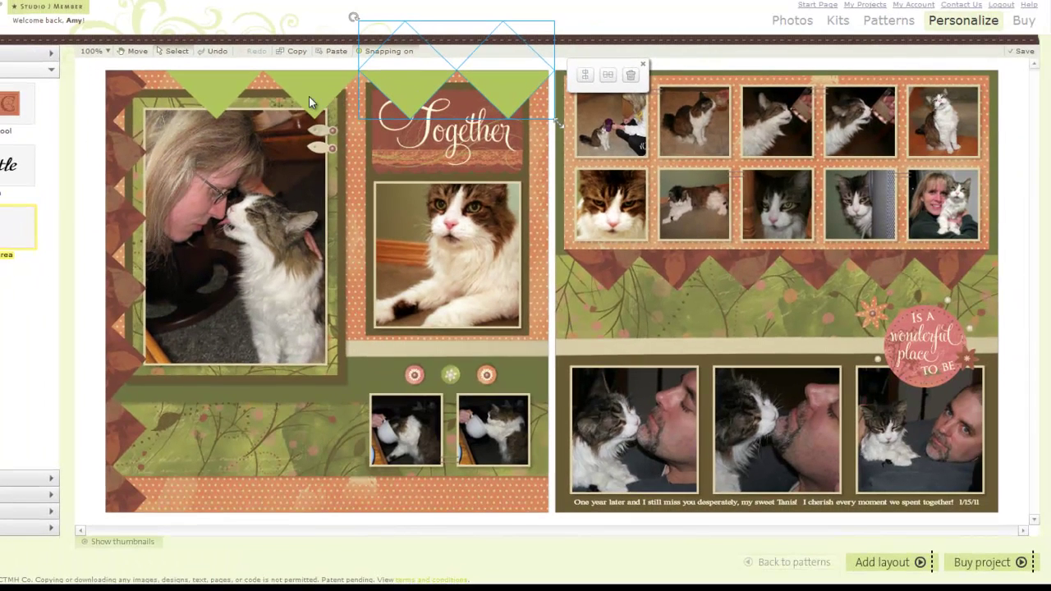
Select all four green diamonds and distribute them evenly in a horizontal row.
{"action": "left_click", "coordinate": [232, 84], "text": "shift"}
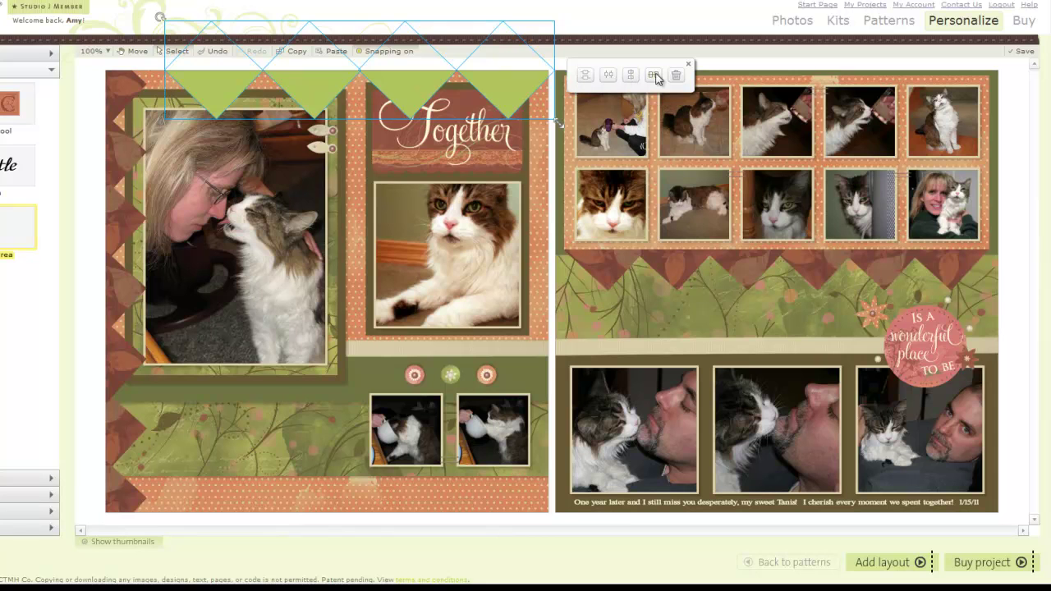
{"action": "left_click", "coordinate": [608, 76]}
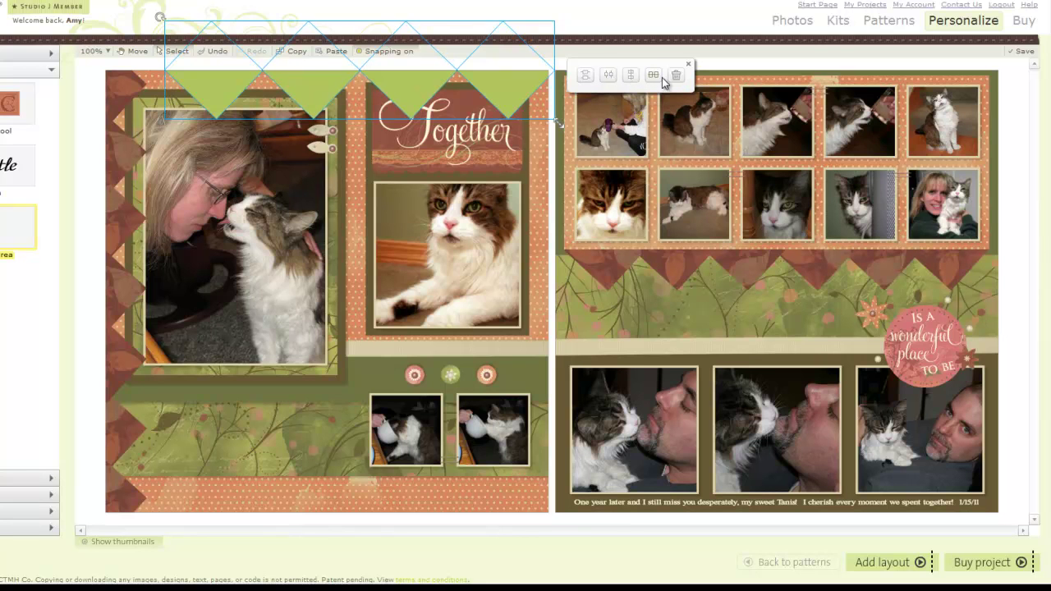
{"action": "left_click", "coordinate": [688, 64]}
{"action": "left_click", "coordinate": [1023, 110]}
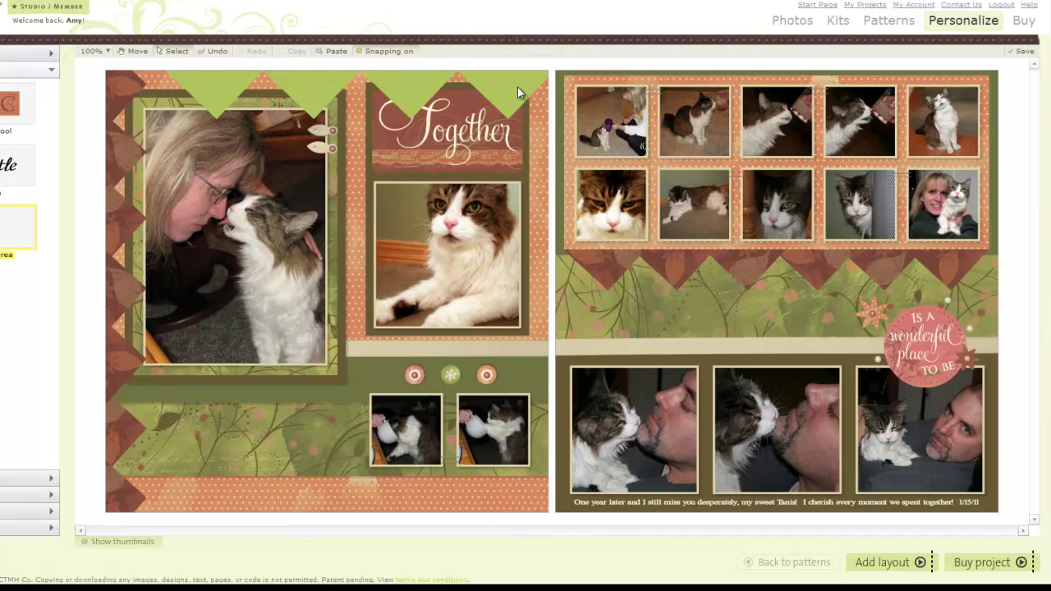
{"action": "left_click", "coordinate": [223, 82]}
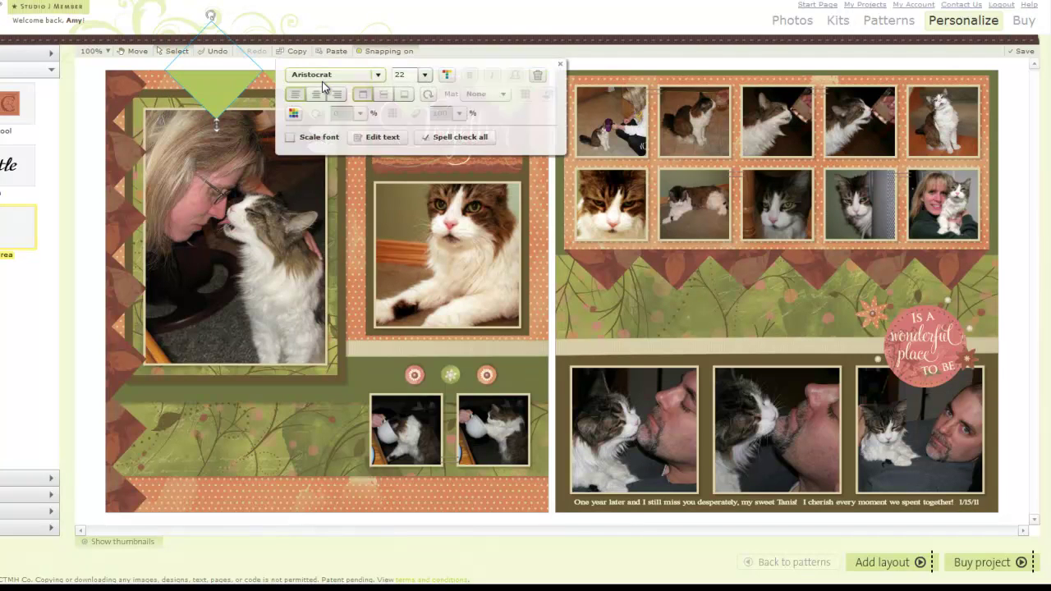
{"action": "left_click", "coordinate": [378, 75]}
{"action": "left_click", "coordinate": [560, 65]}
Duplicate all four green diamonds as a group and place the copies along the second page's upper edge, starting at its inner corner.
{"action": "left_click", "coordinate": [309, 98]}
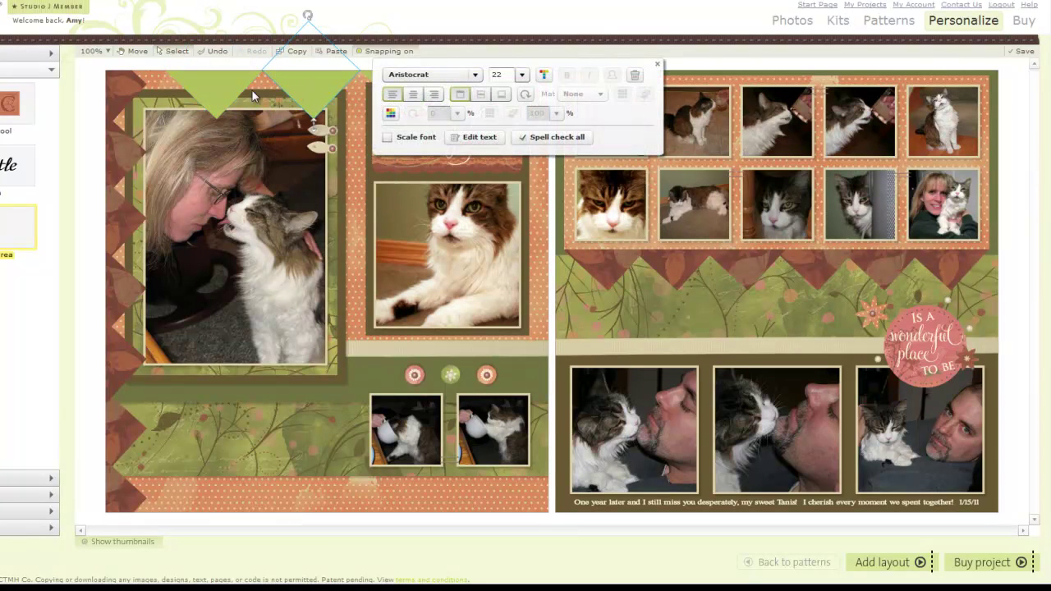
{"action": "left_click", "coordinate": [215, 91], "text": "shift"}
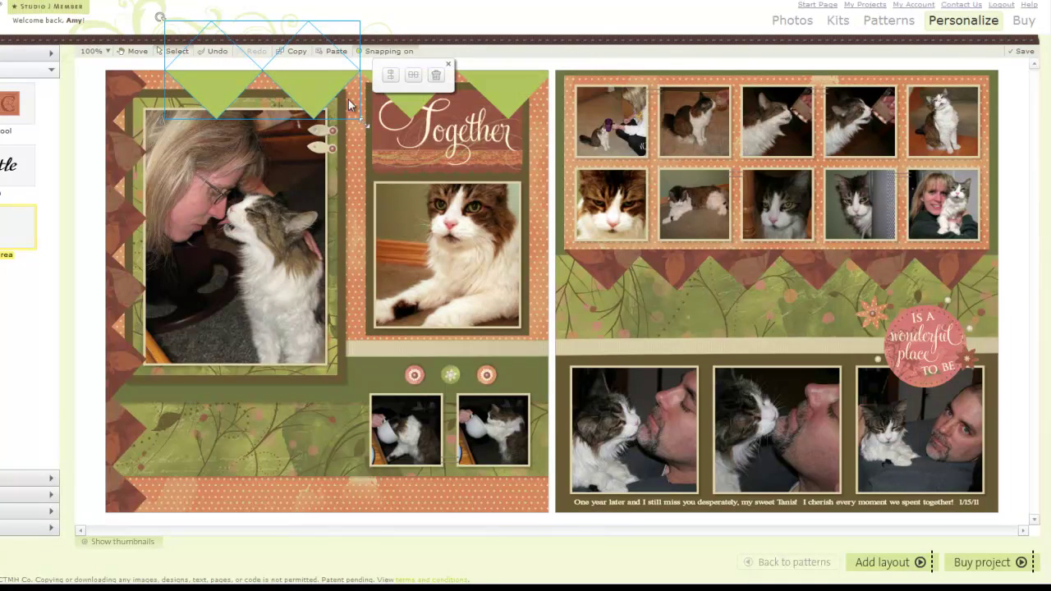
{"action": "left_click", "coordinate": [511, 103], "text": "shift"}
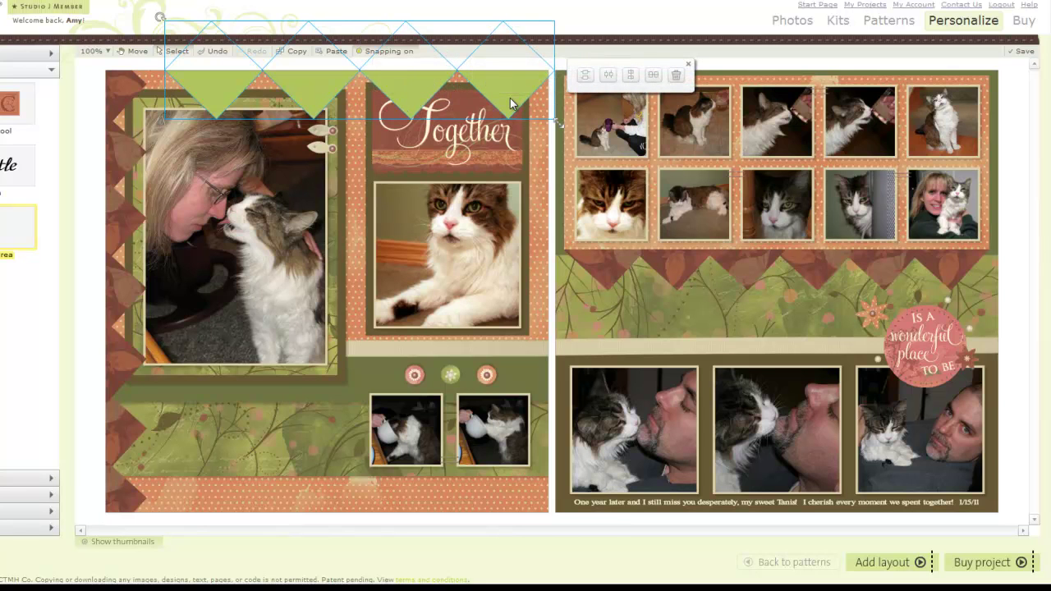
{"action": "right_click", "coordinate": [511, 103]}
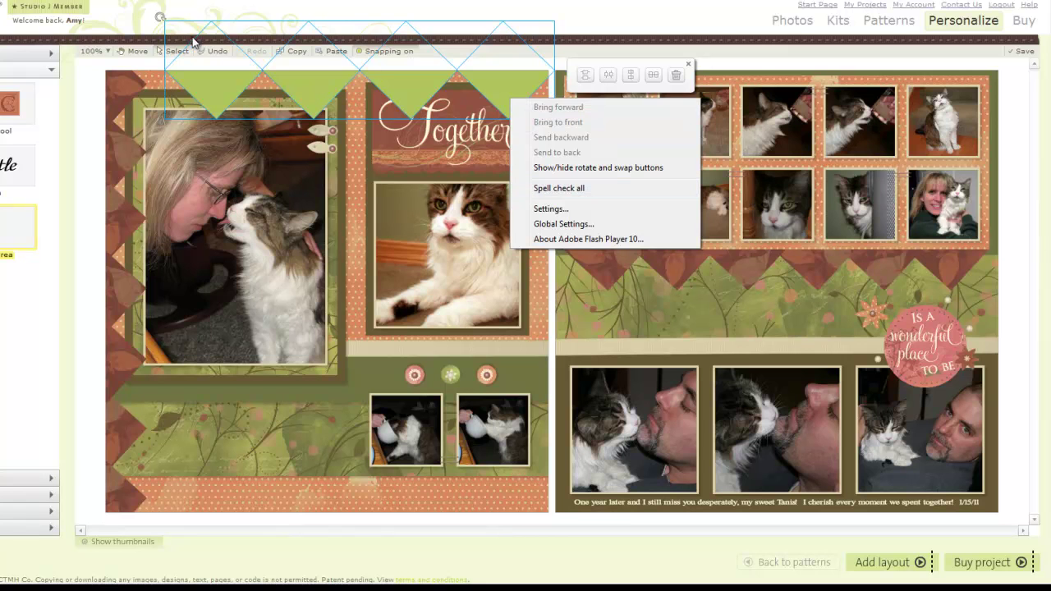
{"action": "left_click", "coordinate": [297, 52]}
{"action": "left_click", "coordinate": [336, 52]}
{"action": "left_click_drag", "start_coordinate": [320, 83], "coordinate": [706, 81]}
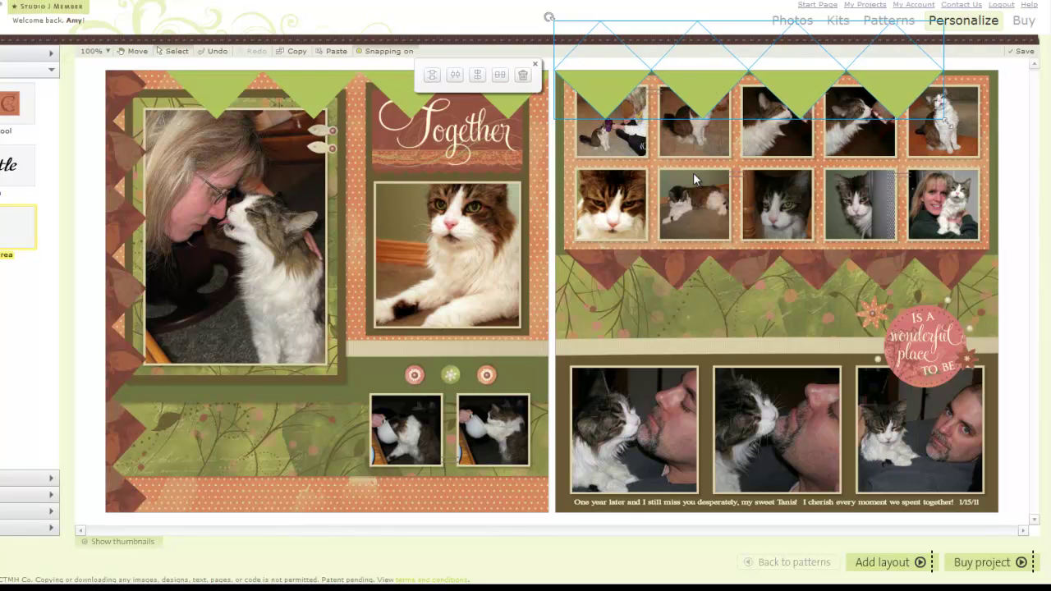
{"action": "left_click", "coordinate": [1027, 163]}
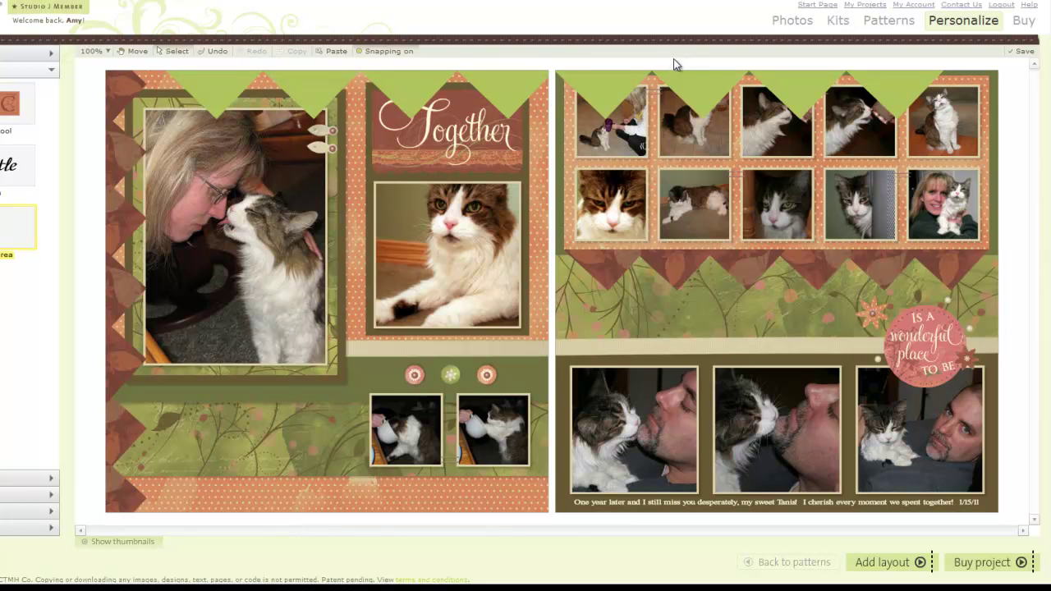
Move the "Is a wonderful place to be" circle up and outward so it hangs partly off the second page's outer edge.
{"action": "left_click", "coordinate": [926, 352]}
{"action": "left_click_drag", "start_coordinate": [932, 345], "coordinate": [1014, 301]}
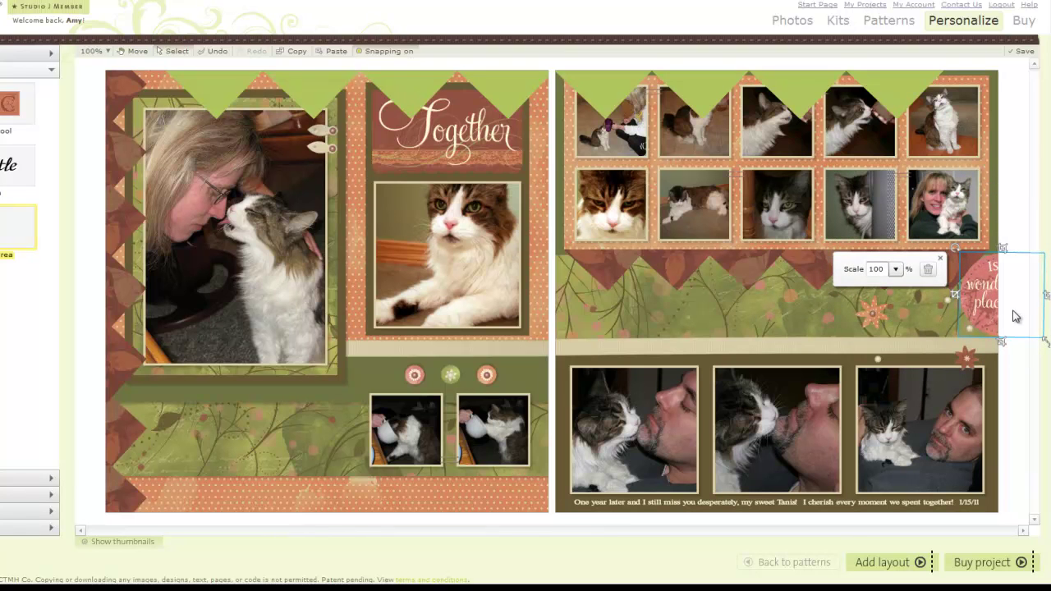
{"action": "left_click", "coordinate": [1016, 410]}
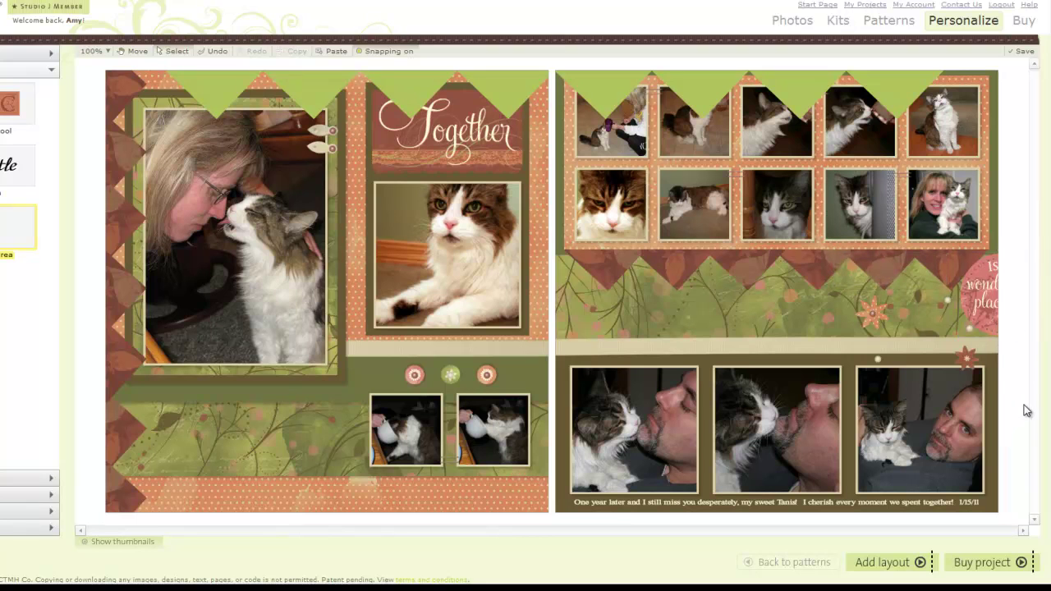
Undo the last move of the "Is a wonderful place to be" circle and deselect it.
{"action": "left_click", "coordinate": [217, 53]}
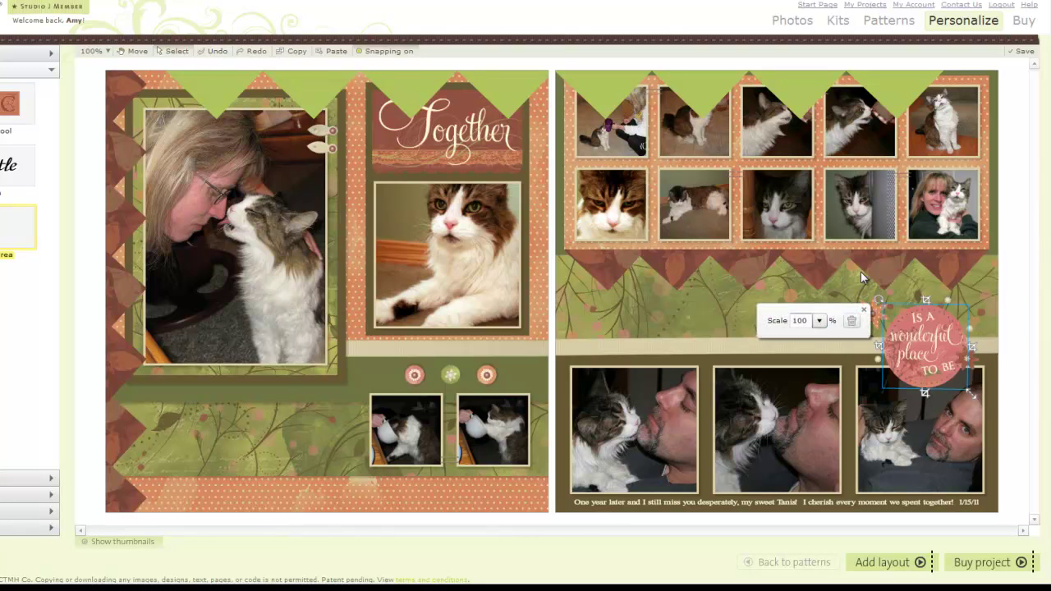
{"action": "left_click", "coordinate": [1024, 255]}
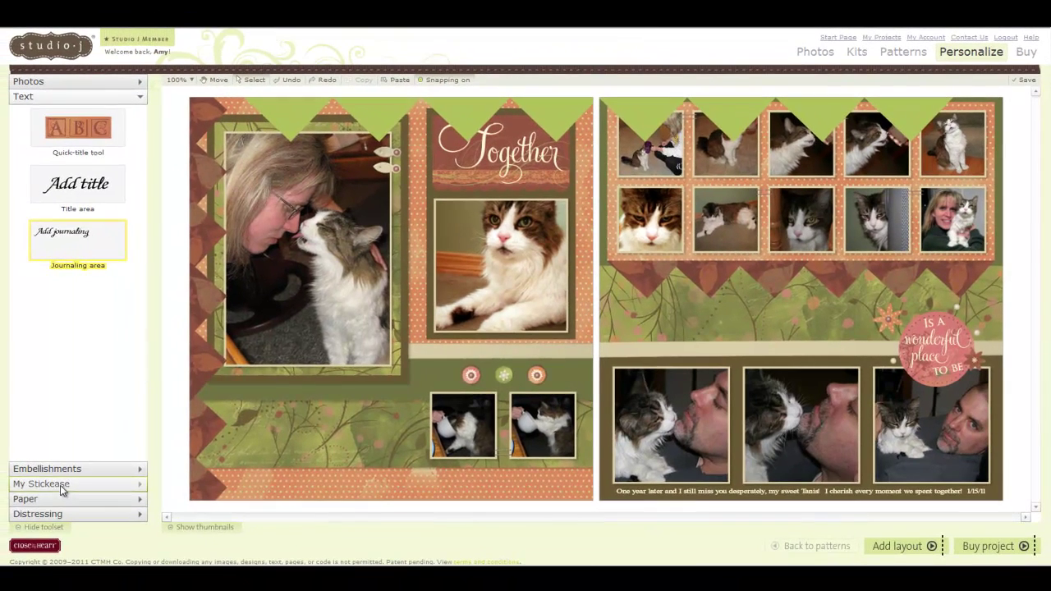
Fill the first three green diamonds along the first page's upper edge with the dark red leaf-patterned paper.
{"action": "left_click", "coordinate": [55, 500]}
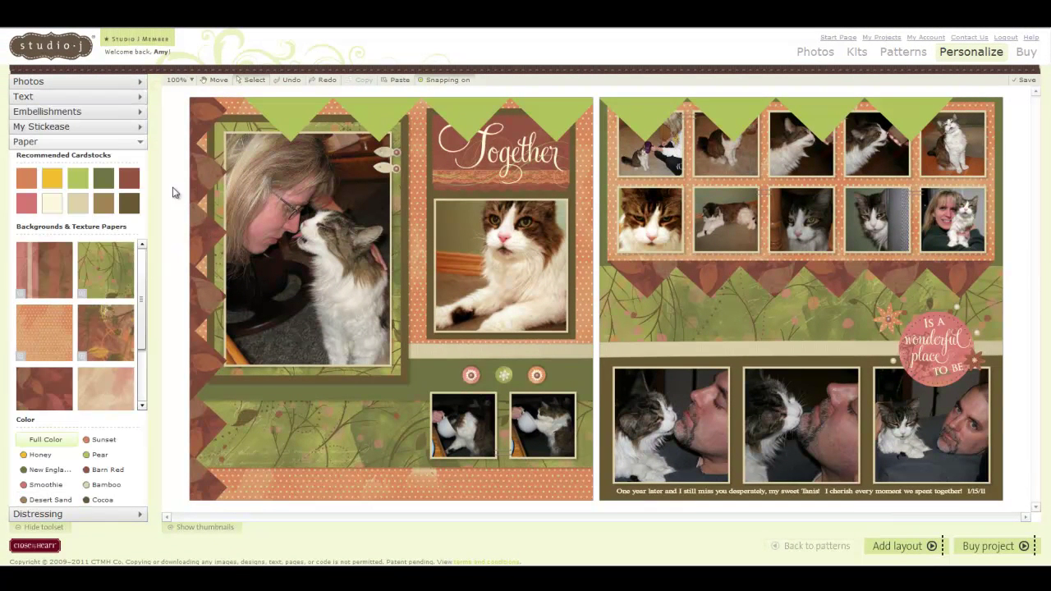
{"action": "left_click_drag", "start_coordinate": [32, 392], "coordinate": [287, 115]}
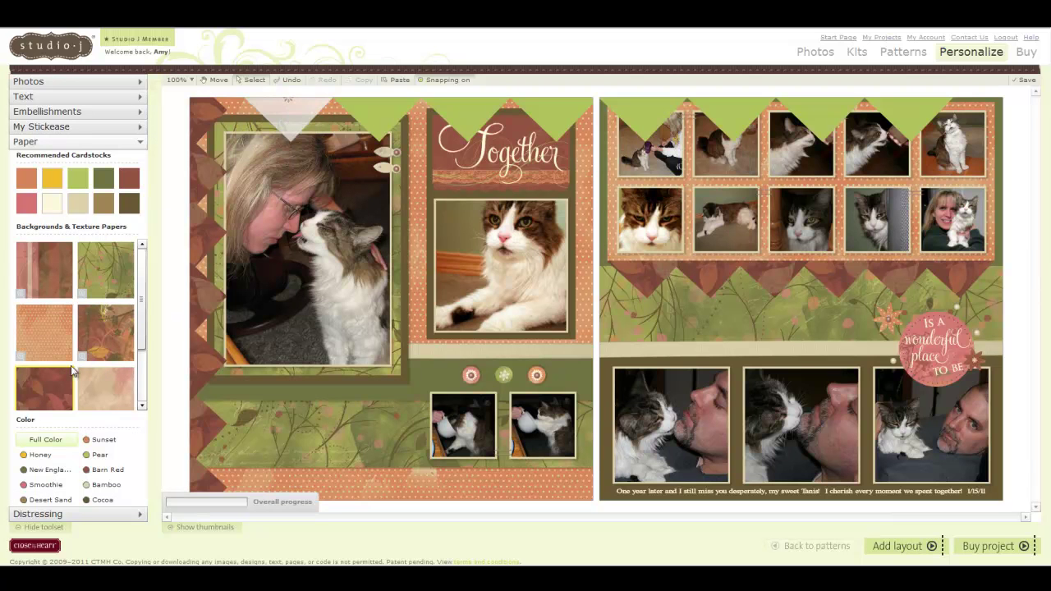
{"action": "left_click_drag", "start_coordinate": [40, 385], "coordinate": [377, 115]}
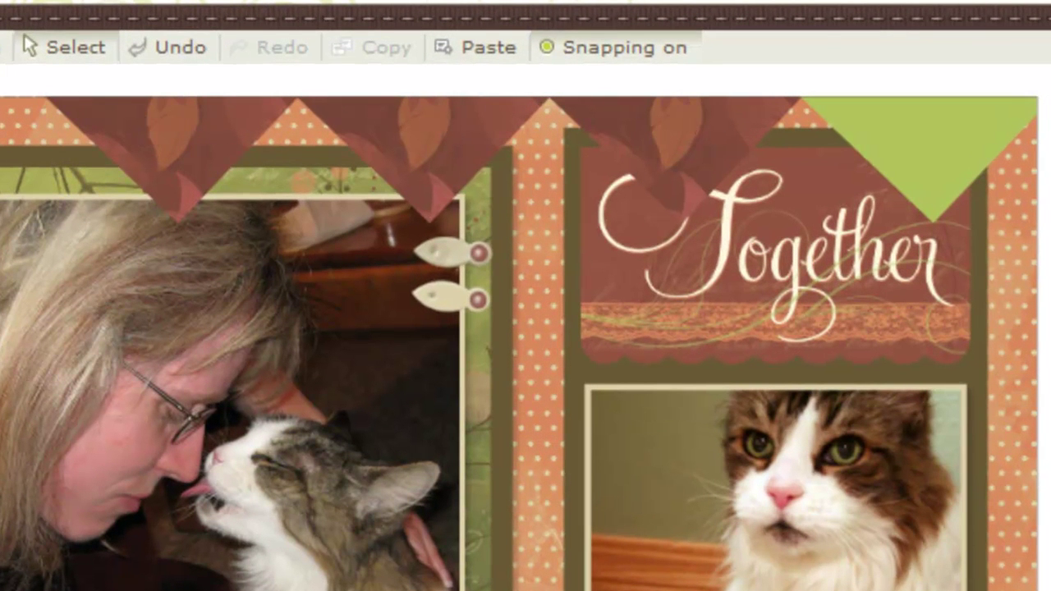
Rotate the leaf paper pattern inside the second and third diamonds so neighbouring triangles look different.
{"action": "left_click", "coordinate": [423, 131]}
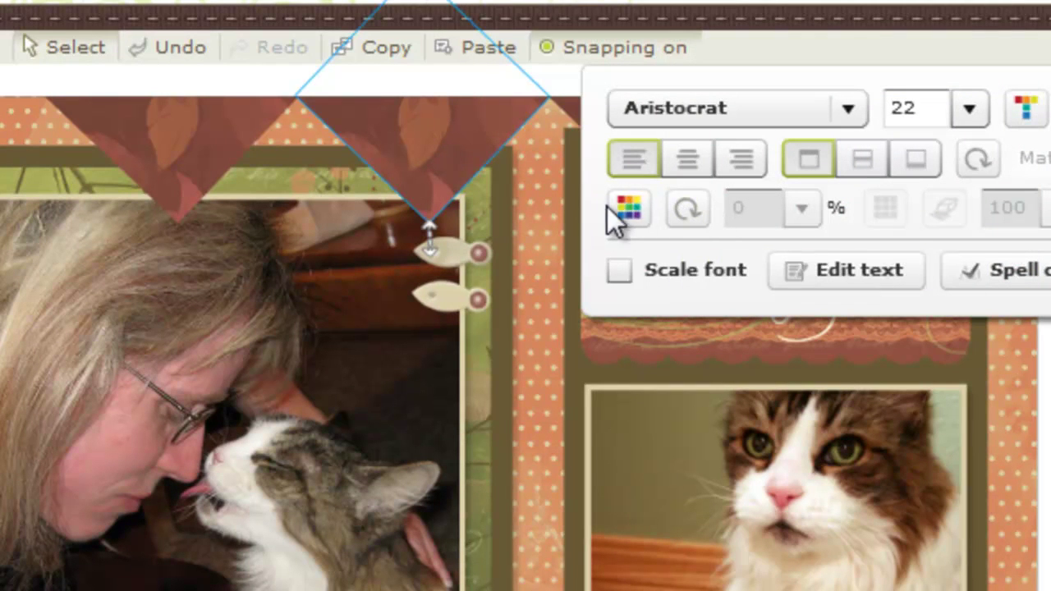
{"action": "left_click", "coordinate": [687, 208]}
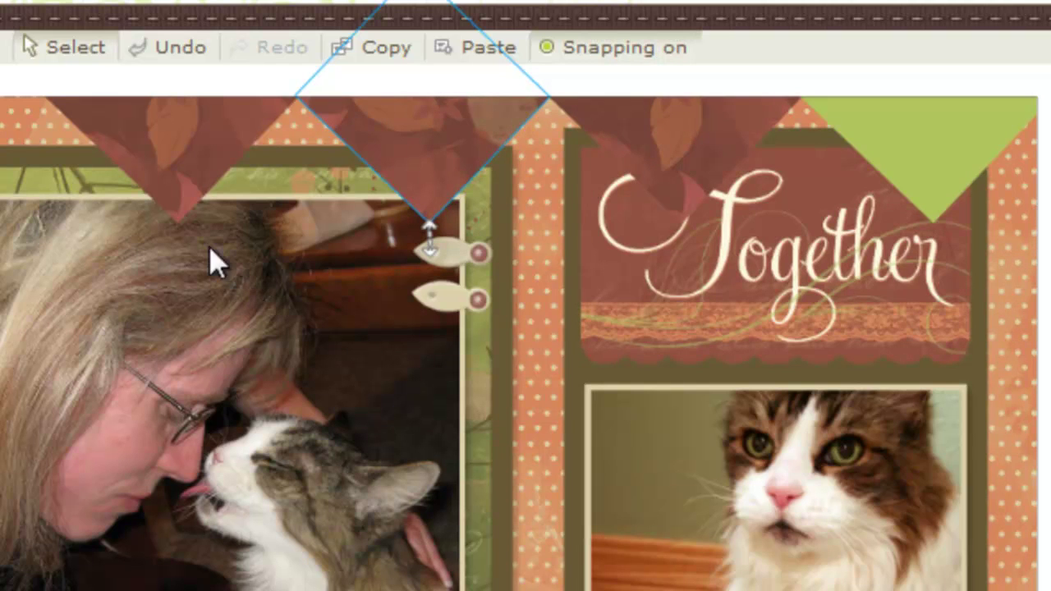
{"action": "left_click", "coordinate": [677, 135]}
{"action": "left_click", "coordinate": [943, 210]}
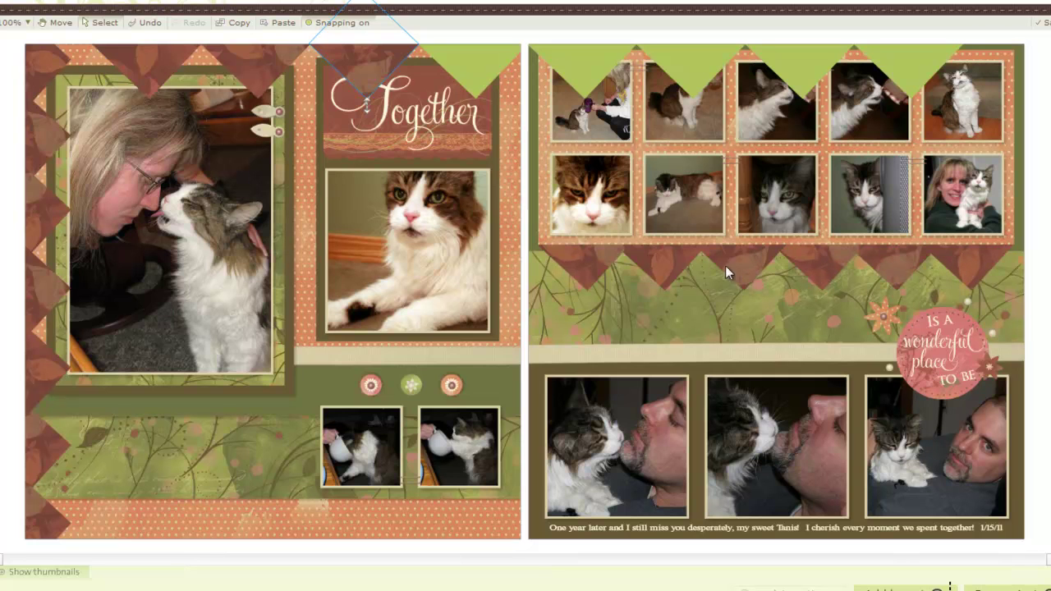
{"action": "left_click", "coordinate": [1046, 272]}
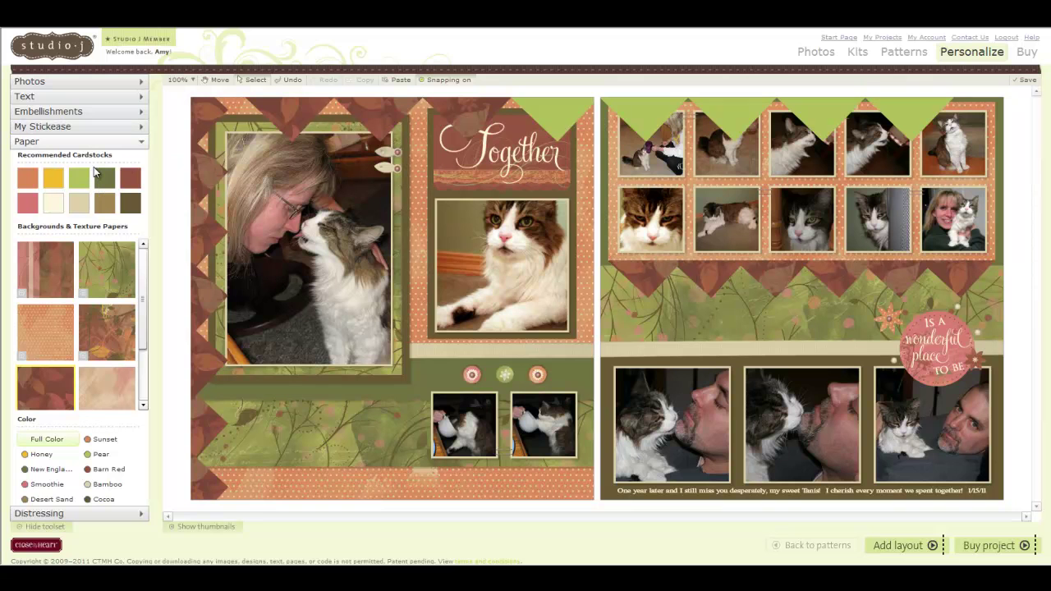
Show the Metals embellishments in the Pear color.
{"action": "left_click", "coordinate": [38, 115]}
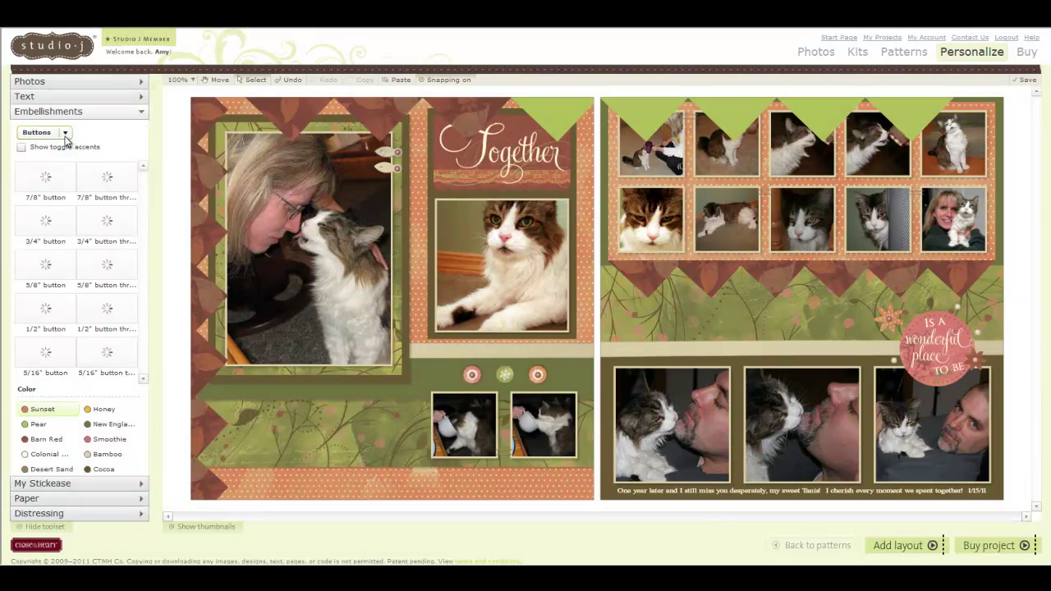
{"action": "left_click", "coordinate": [66, 134]}
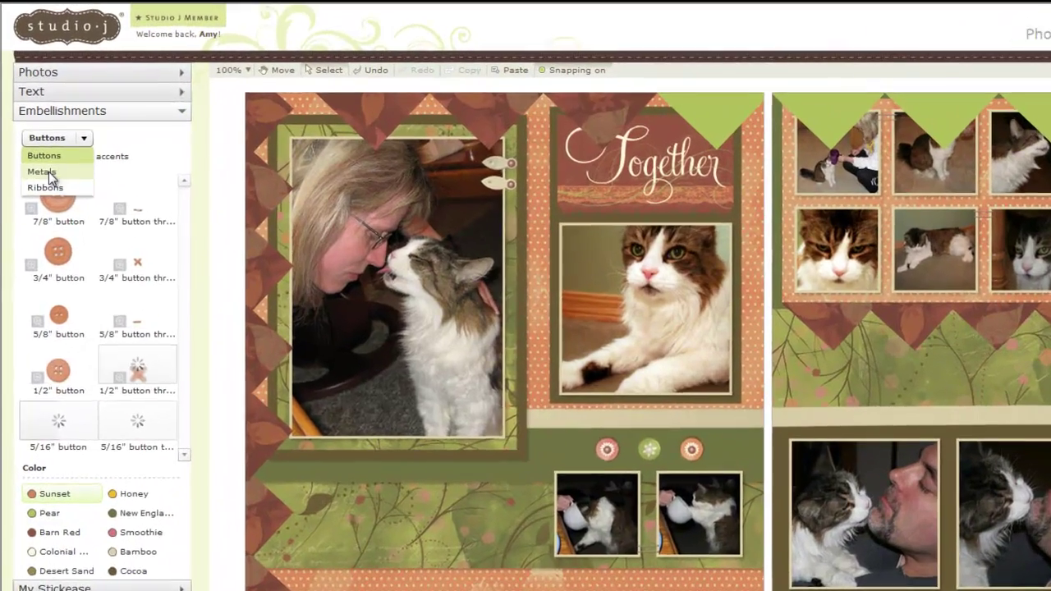
{"action": "left_click", "coordinate": [34, 161]}
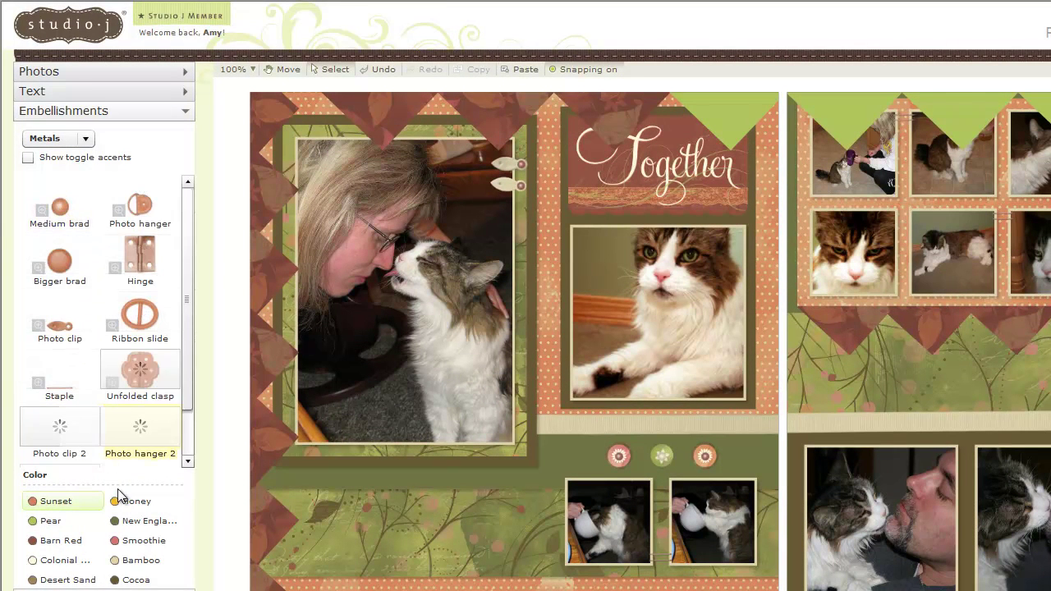
{"action": "left_click", "coordinate": [49, 523]}
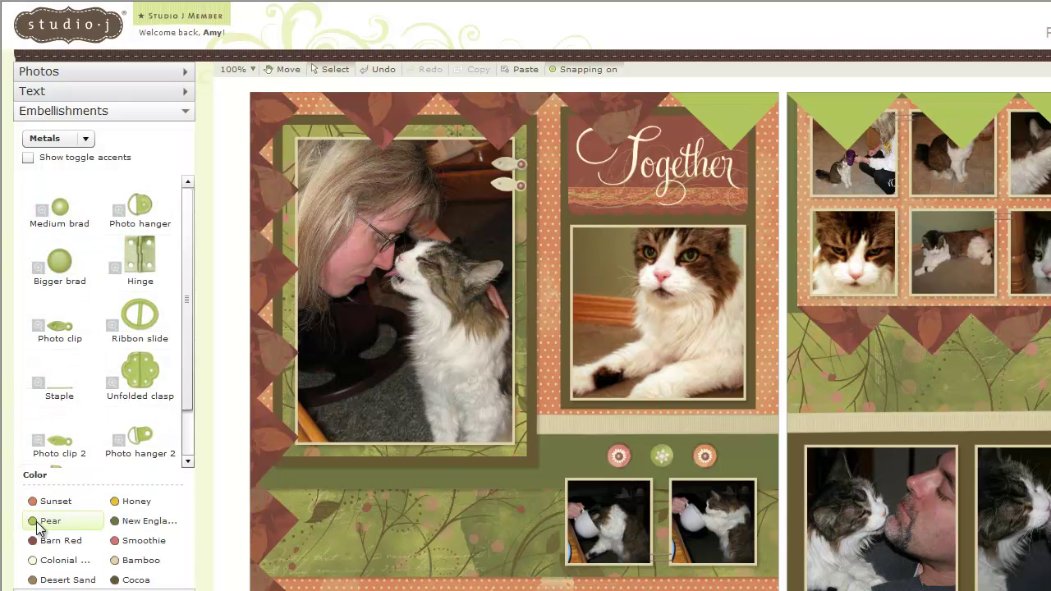
Place four Pear medium brads down the first page's outer edge, one in each gap between the leaf triangles.
{"action": "left_click_drag", "start_coordinate": [55, 207], "coordinate": [252, 158]}
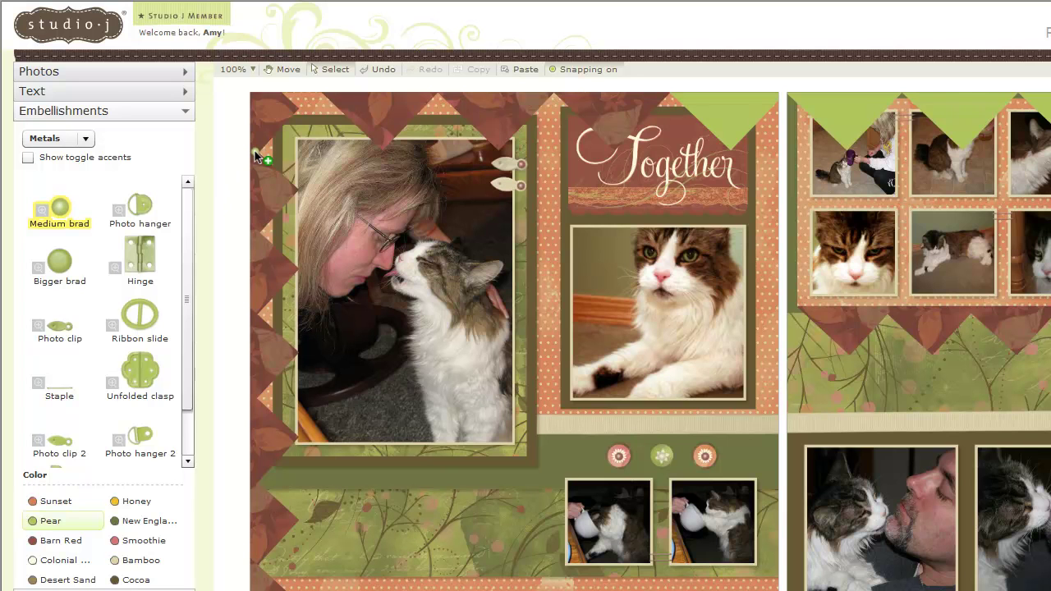
{"action": "left_click_drag", "start_coordinate": [256, 158], "coordinate": [255, 156]}
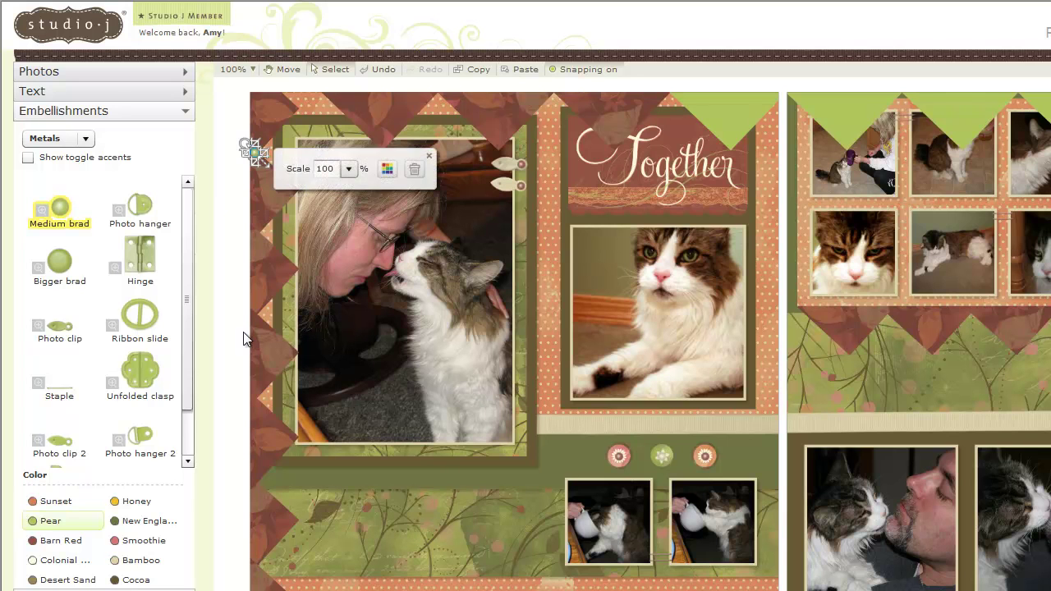
{"action": "left_click_drag", "start_coordinate": [59, 215], "coordinate": [256, 229]}
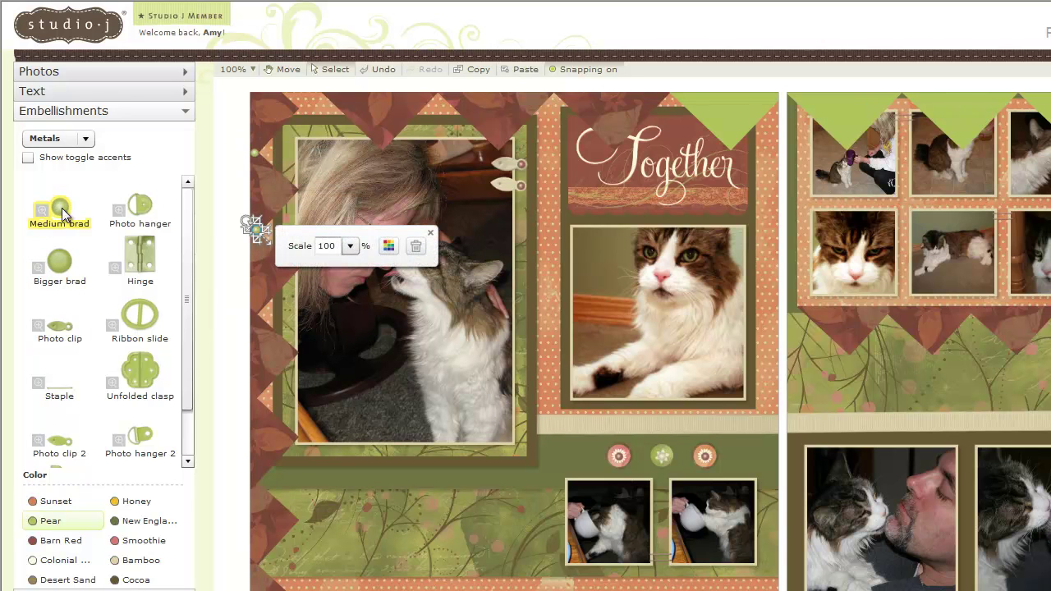
{"action": "left_click_drag", "start_coordinate": [194, 365], "coordinate": [254, 319]}
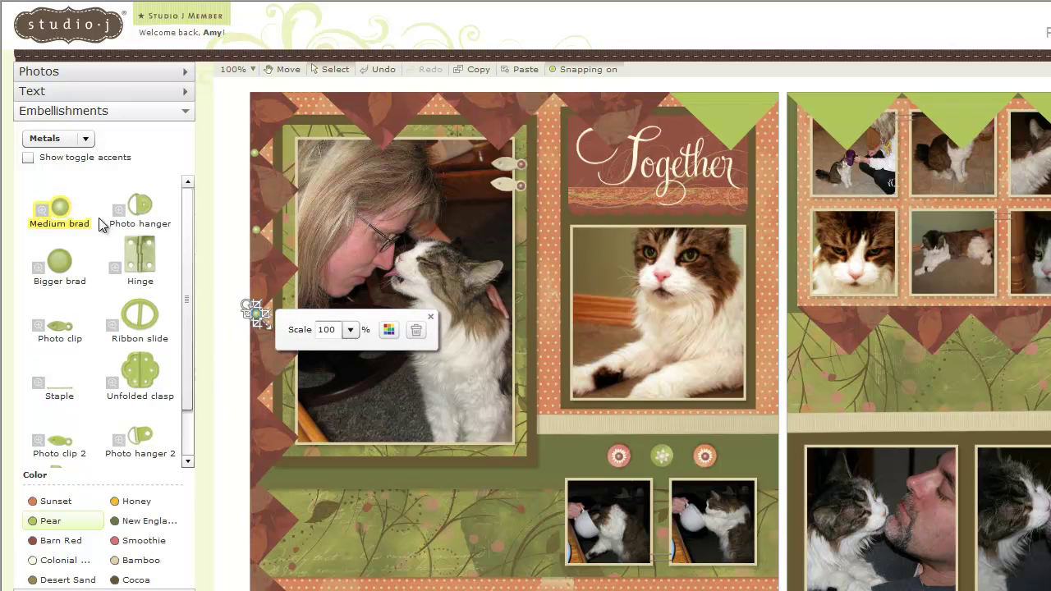
{"action": "left_click_drag", "start_coordinate": [62, 214], "coordinate": [259, 403]}
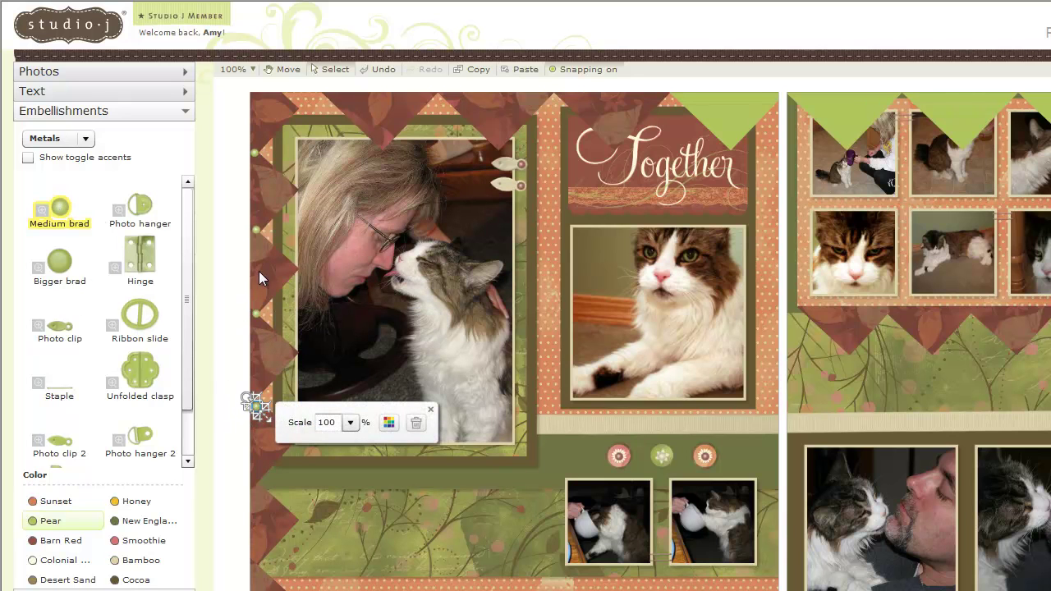
Select all four brads, align them in a vertical line and distribute them evenly from top to bottom.
{"action": "left_click", "coordinate": [255, 318], "text": "shift"}
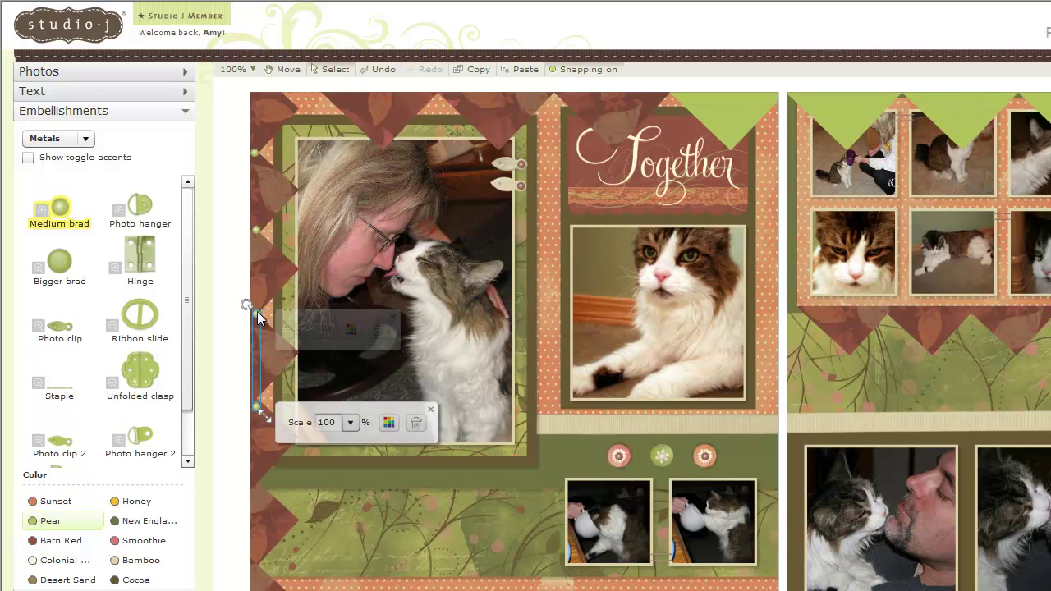
{"action": "left_click", "coordinate": [256, 231], "text": "shift"}
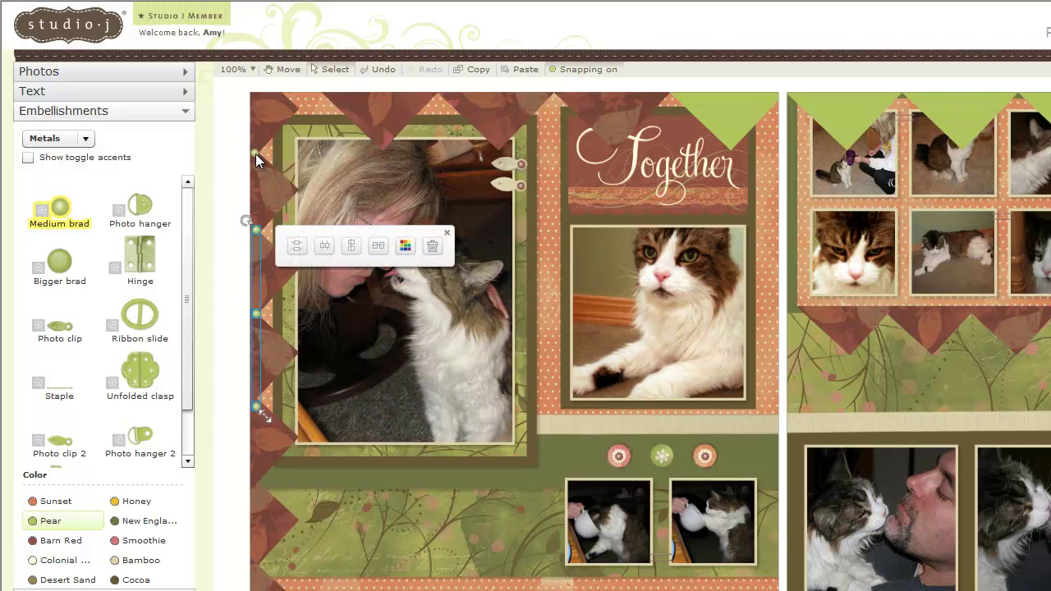
{"action": "left_click", "coordinate": [256, 153], "text": "shift"}
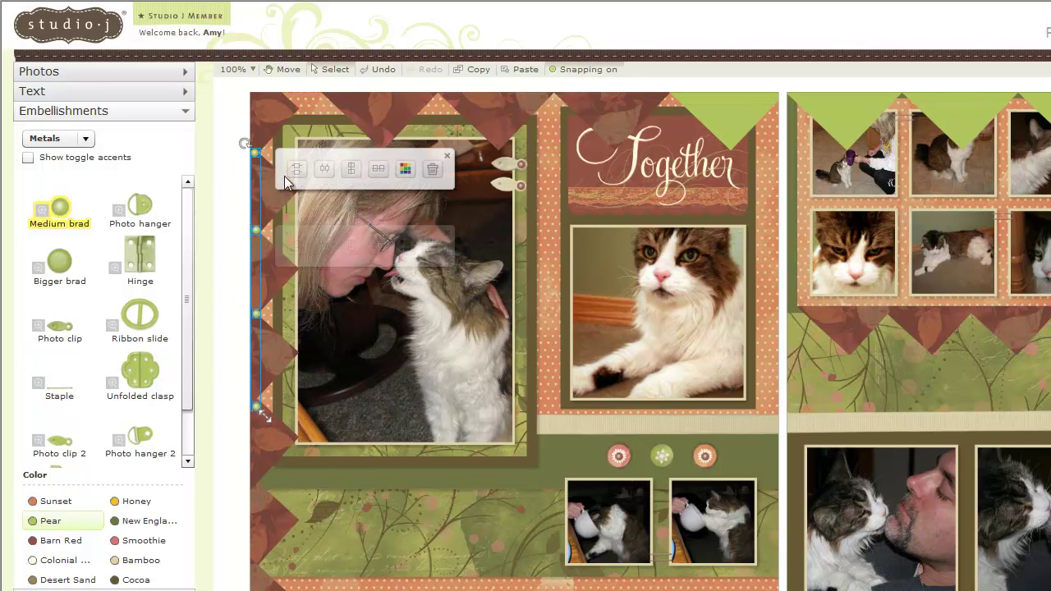
{"action": "left_click", "coordinate": [351, 170]}
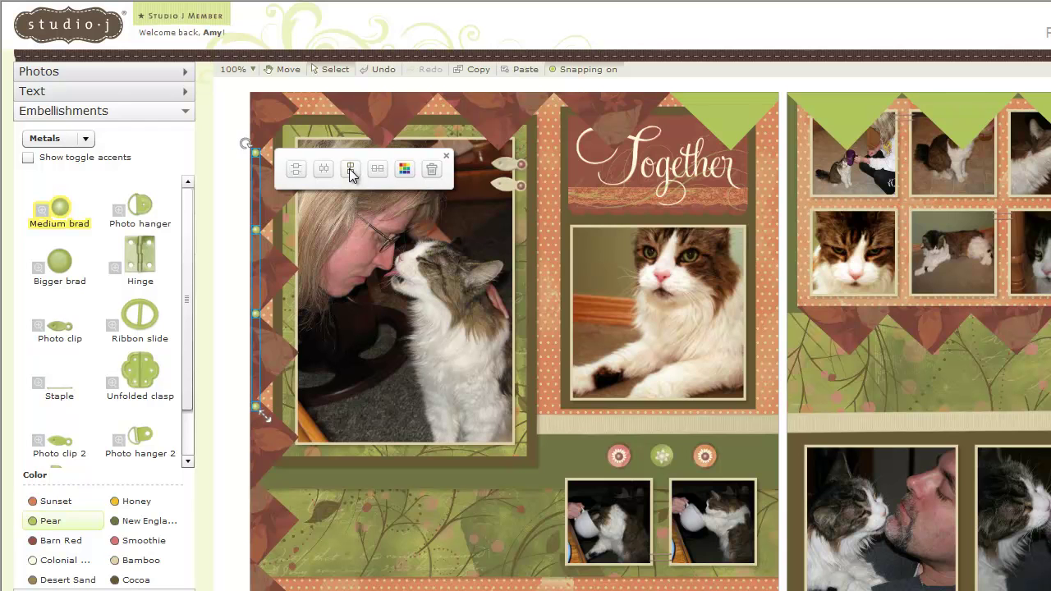
{"action": "left_click", "coordinate": [297, 170]}
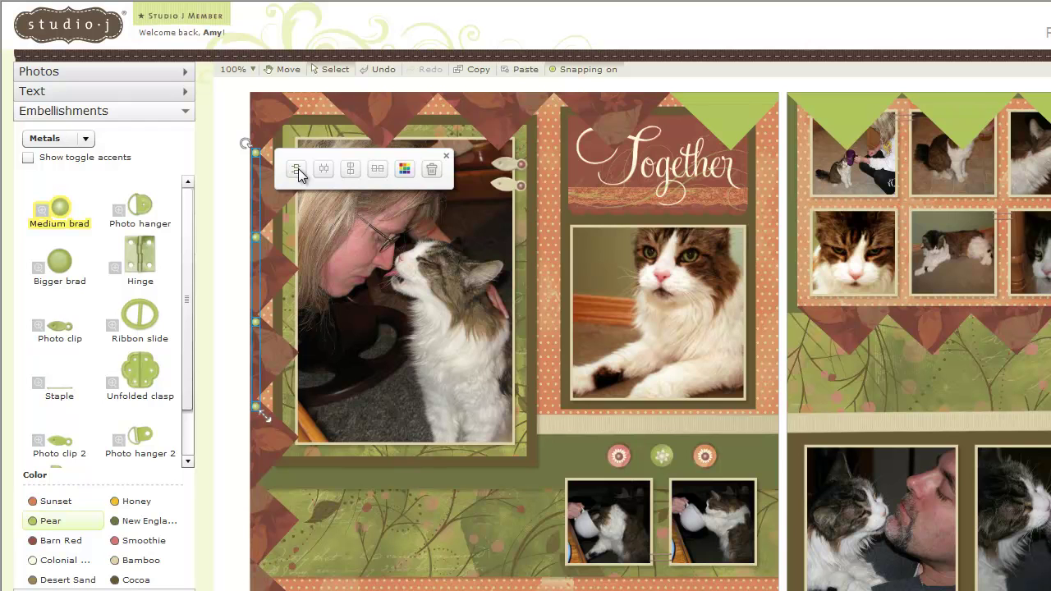
{"action": "left_click", "coordinate": [446, 156]}
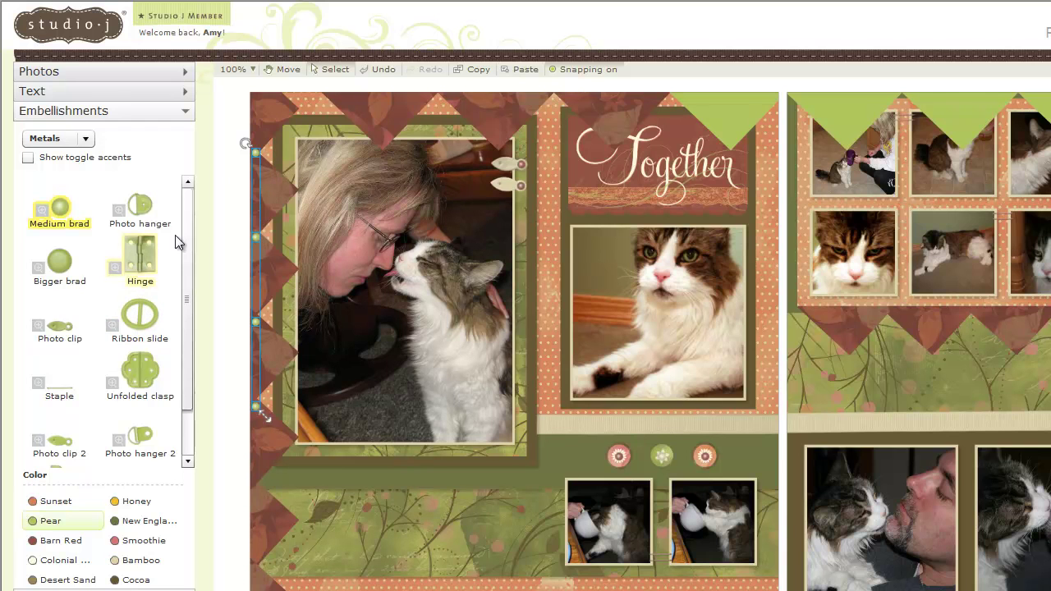
Nudge the four selected brads together slightly up and toward the page's outer edge, working at 232% zoom.
{"action": "left_click", "coordinate": [252, 69]}
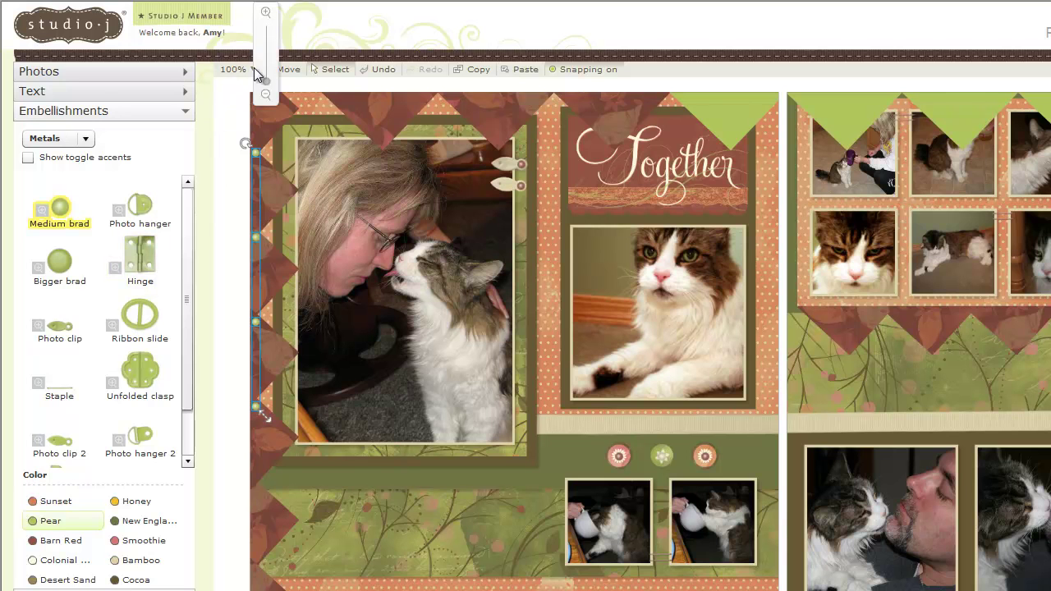
{"action": "left_click_drag", "start_coordinate": [268, 81], "coordinate": [269, 57]}
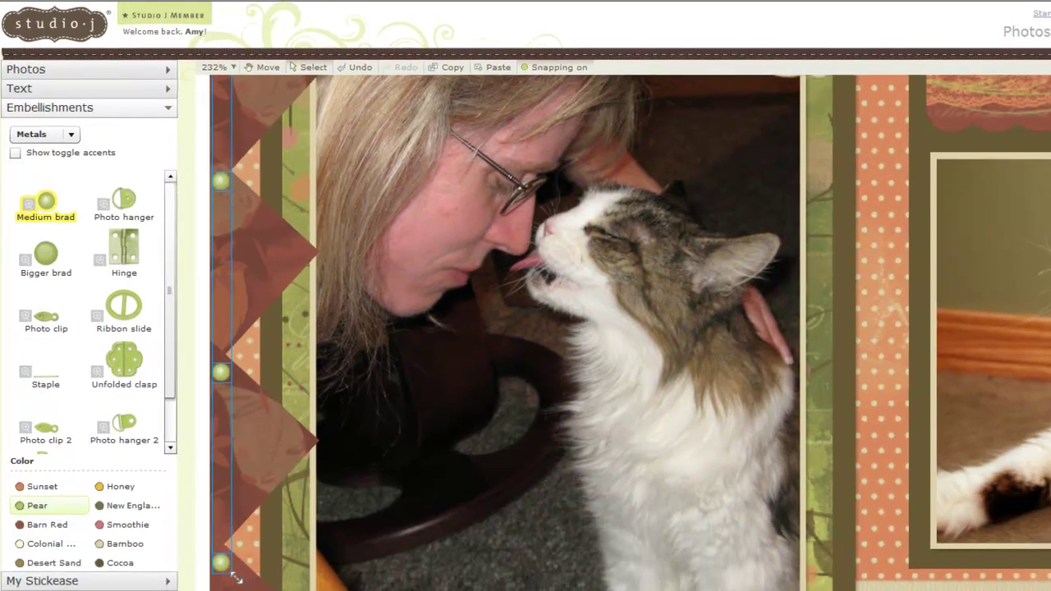
{"action": "key", "text": "Up"}
{"action": "key", "text": "Up"}
{"action": "key", "text": "Up"}
{"action": "key", "text": "Up"}
{"action": "key", "text": "Up"}
{"action": "key", "text": "Up"}
{"action": "key", "text": "Up"}
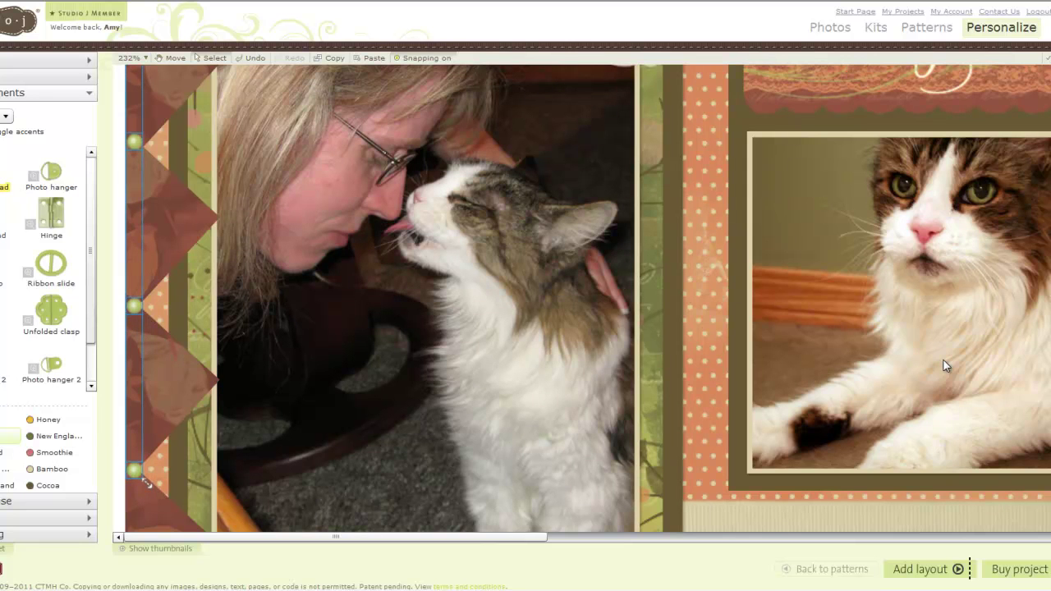
{"action": "key", "text": "Left"}
{"action": "key", "text": "Left"}
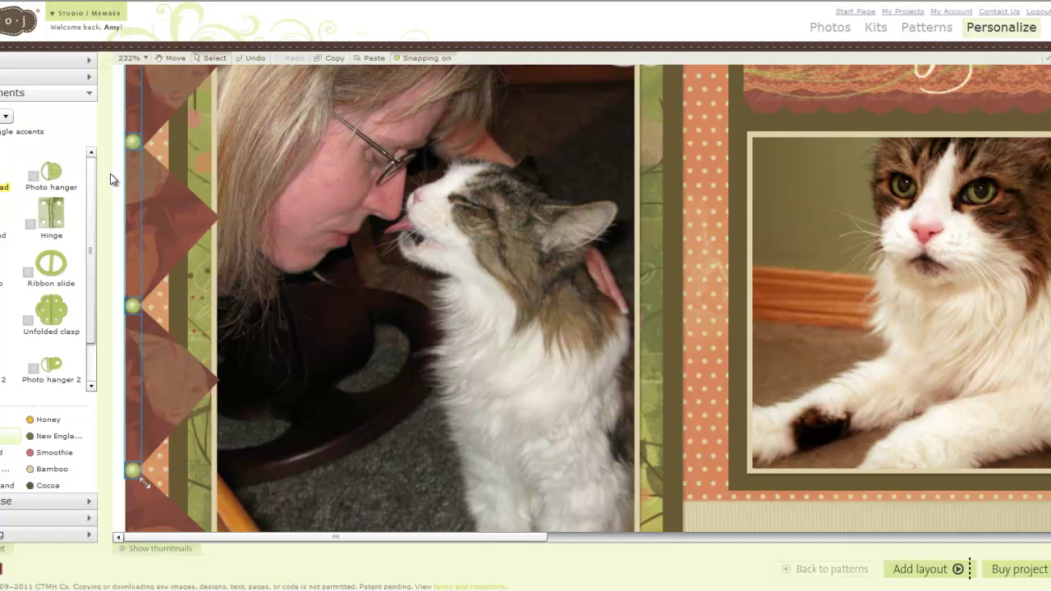
Nudge the second brad from the top slightly down to center it between its two leaf triangles.
{"action": "left_click", "coordinate": [132, 142]}
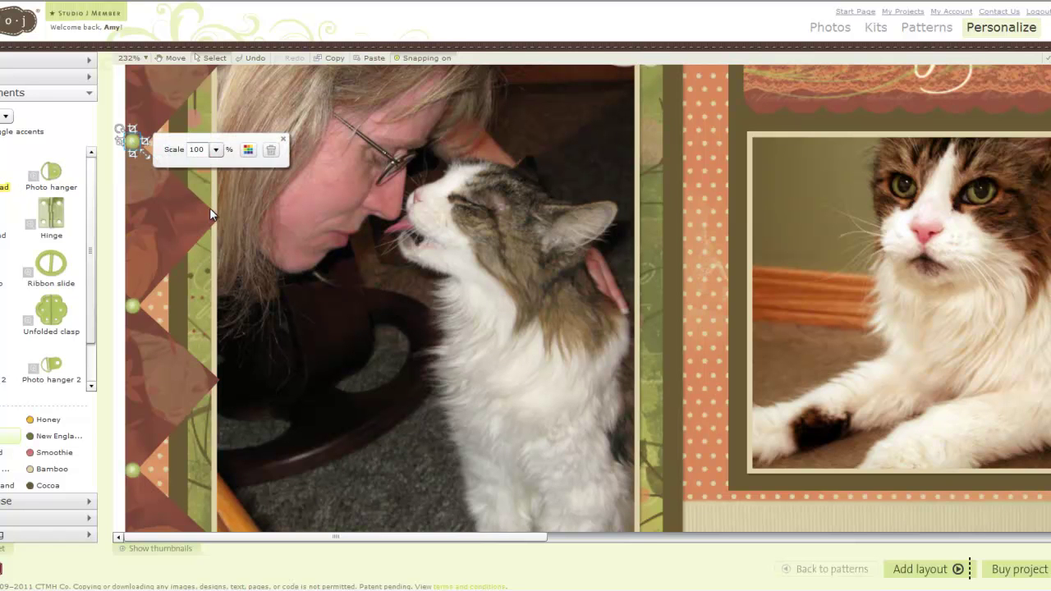
{"action": "key", "text": "Down"}
{"action": "key", "text": "Down"}
{"action": "key", "text": "Down"}
{"action": "key", "text": "Down"}
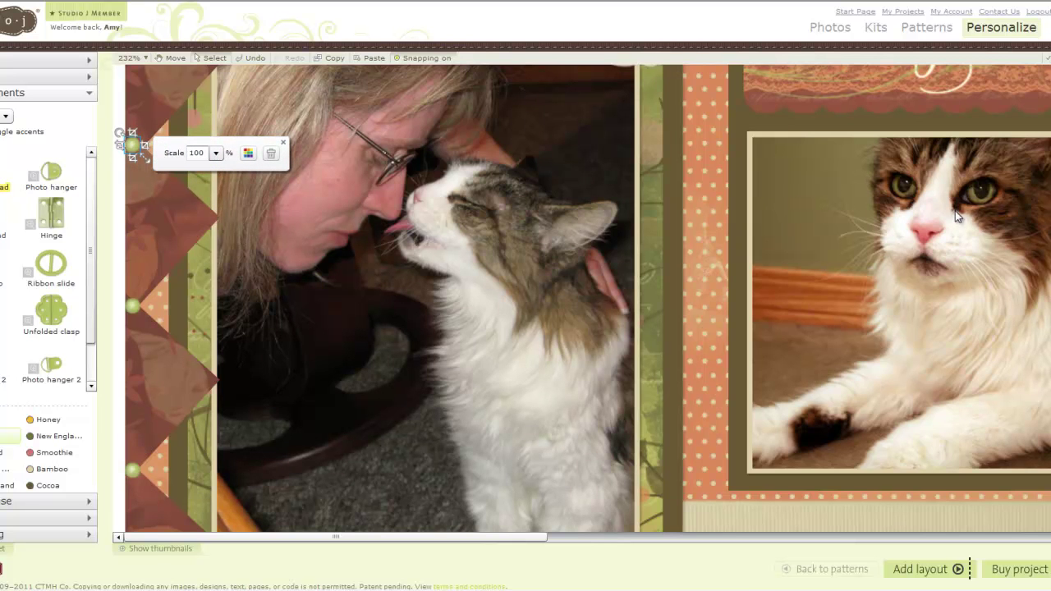
Nudge the topmost brad down until it sits in the gap between the first two leaf triangles.
{"action": "scroll", "coordinate": [219, 104], "scroll_direction": "up", "scroll_amount": 5}
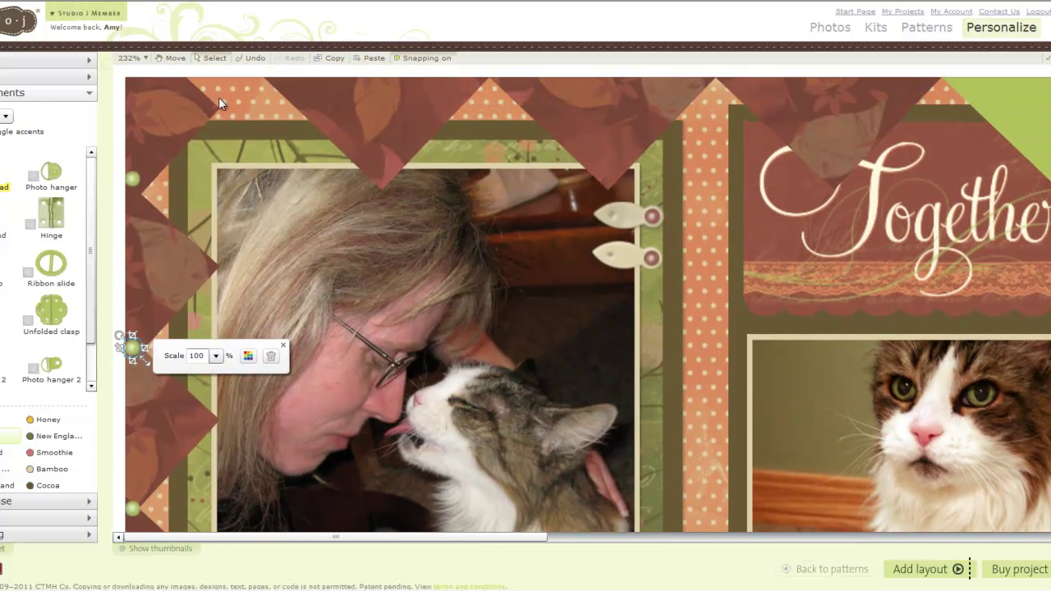
{"action": "left_click", "coordinate": [131, 179]}
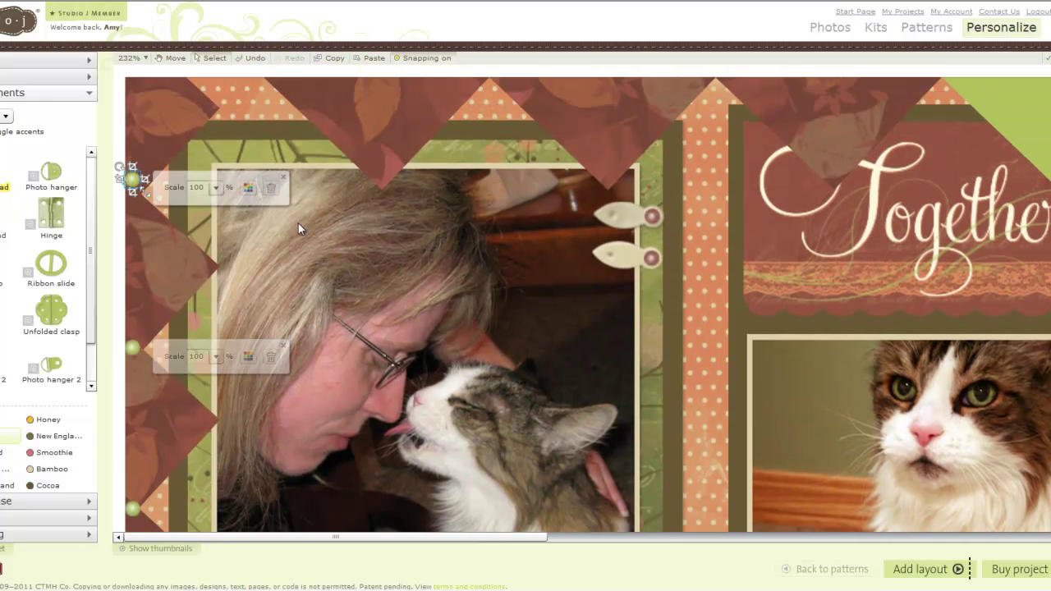
{"action": "key", "text": "Down"}
{"action": "key", "text": "Down"}
{"action": "key", "text": "Down"}
{"action": "key", "text": "Down"}
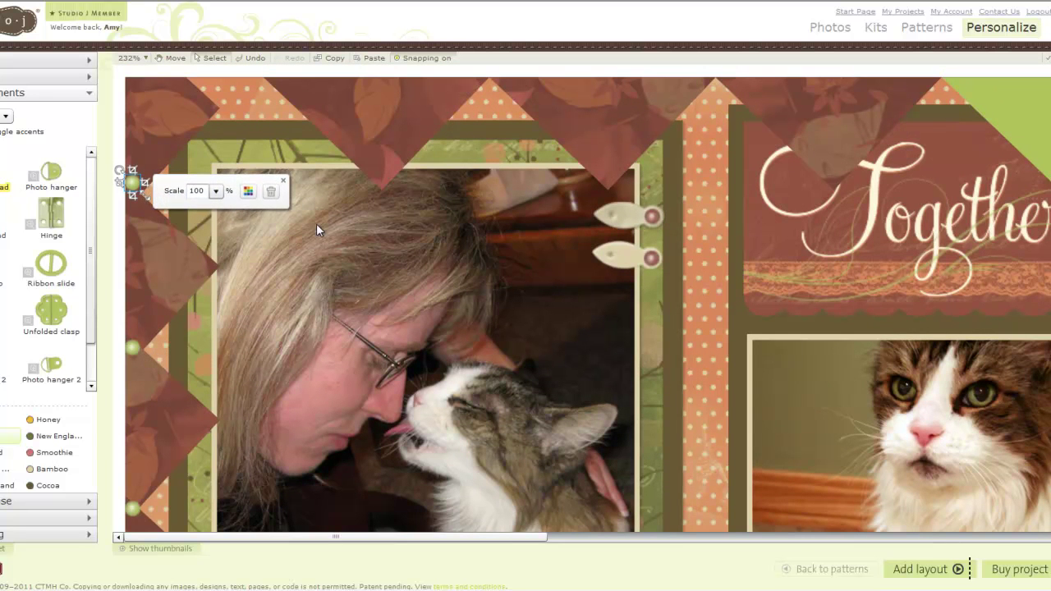
{"action": "key", "text": "Down"}
{"action": "key", "text": "Down"}
{"action": "key", "text": "Down"}
{"action": "key", "text": "Down"}
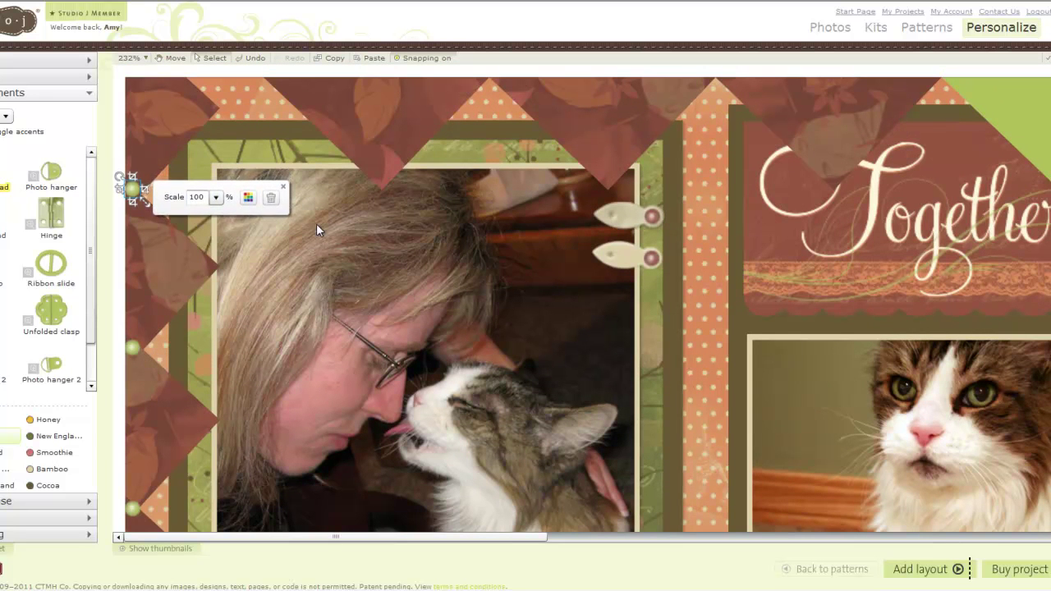
{"action": "key", "text": "Down"}
{"action": "key", "text": "Down"}
{"action": "key", "text": "Down"}
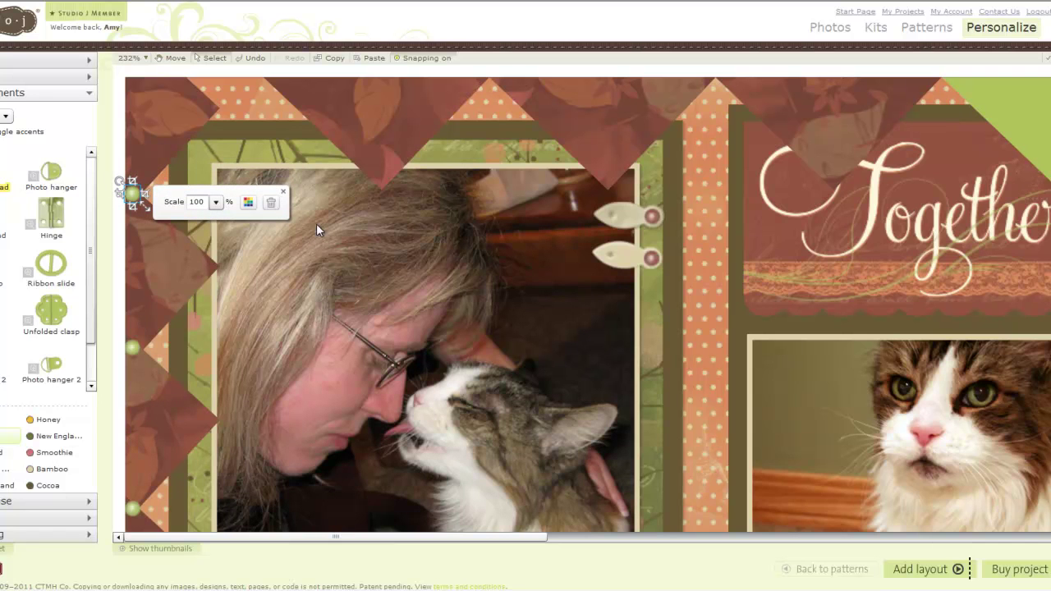
At 100% zoom, add a Pear "Ribbon knot on photo hanger" at the left page's upper edge, between the two leaf triangles above the large photo.
{"action": "left_click", "coordinate": [148, 59]}
{"action": "left_click_drag", "start_coordinate": [160, 65], "coordinate": [160, 96]}
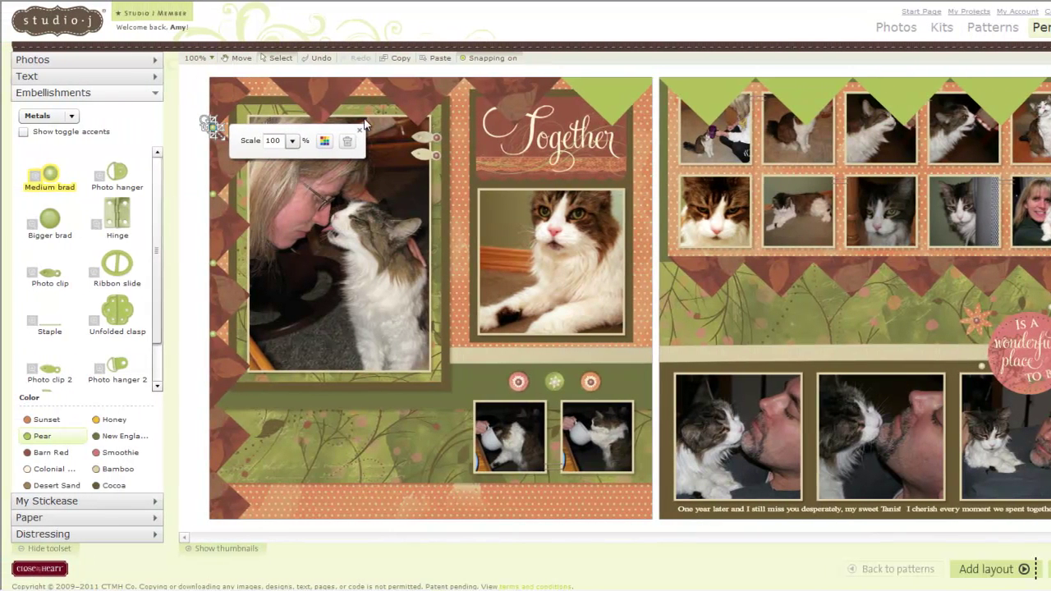
{"action": "left_click", "coordinate": [190, 177]}
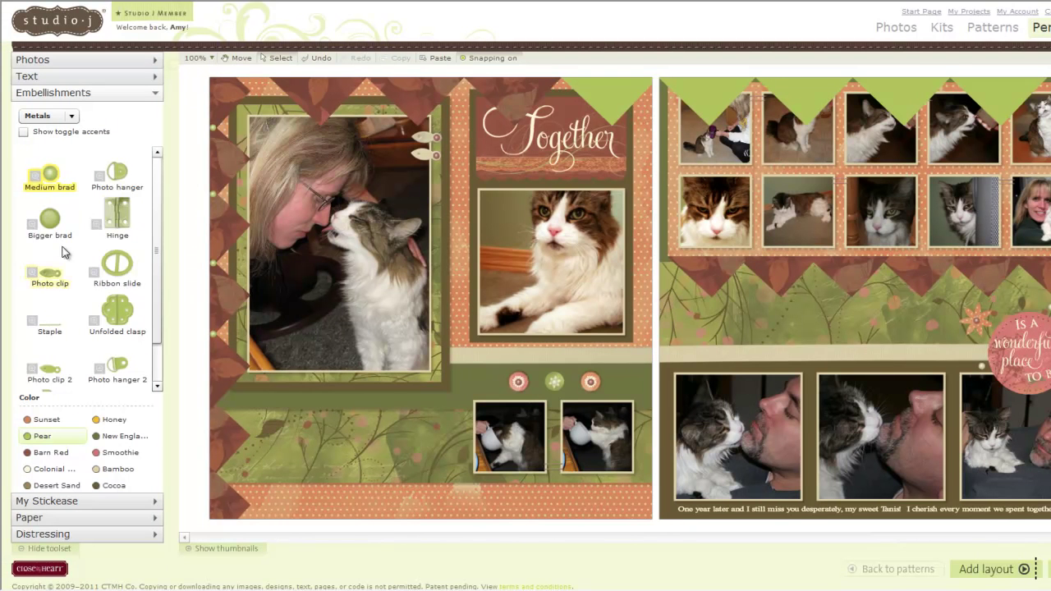
{"action": "left_click", "coordinate": [71, 117]}
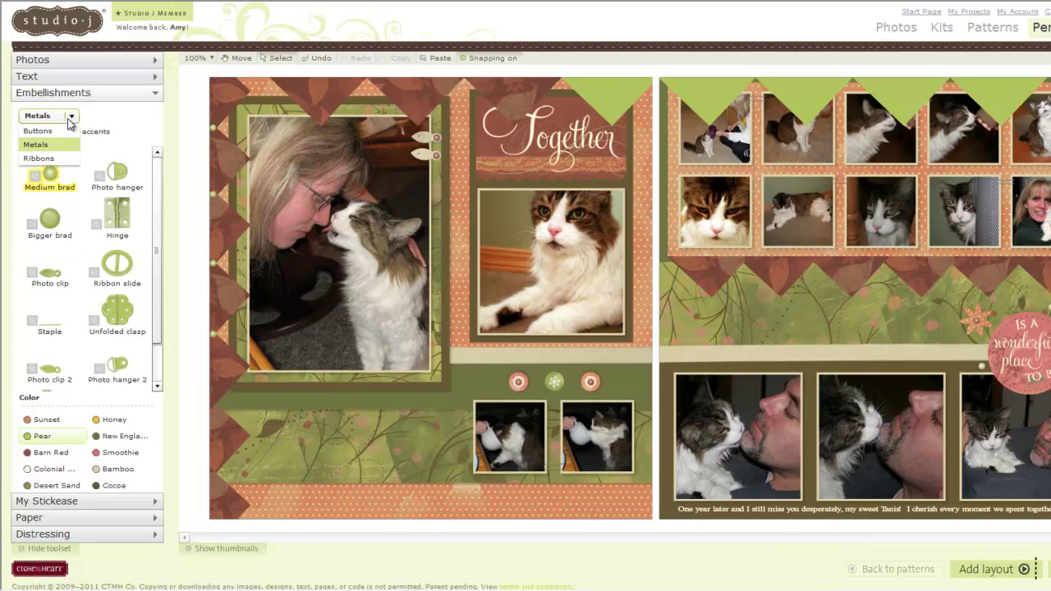
{"action": "left_click", "coordinate": [38, 158]}
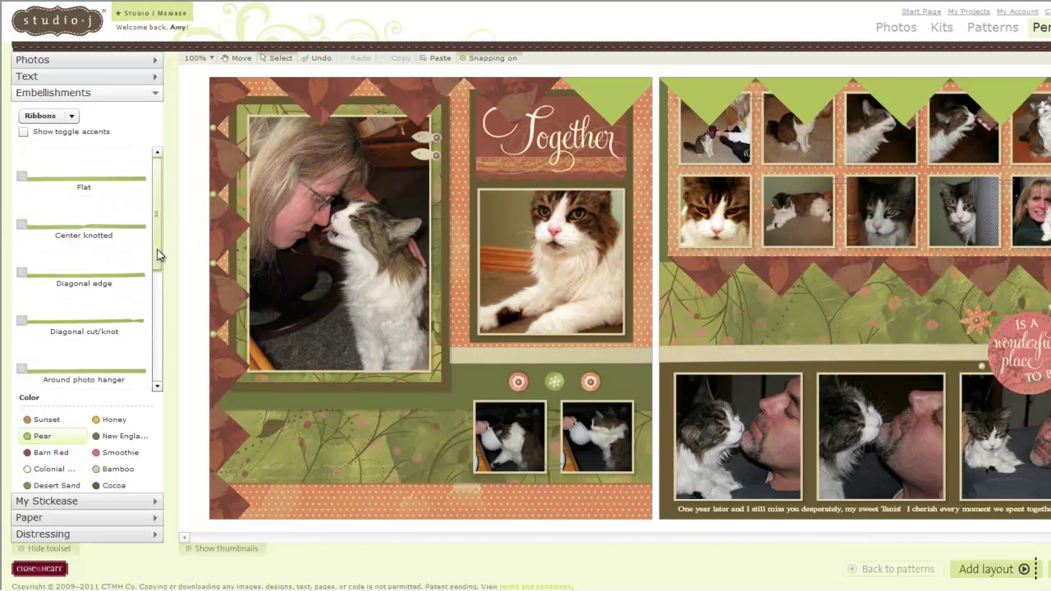
{"action": "left_click_drag", "start_coordinate": [157, 249], "coordinate": [158, 305]}
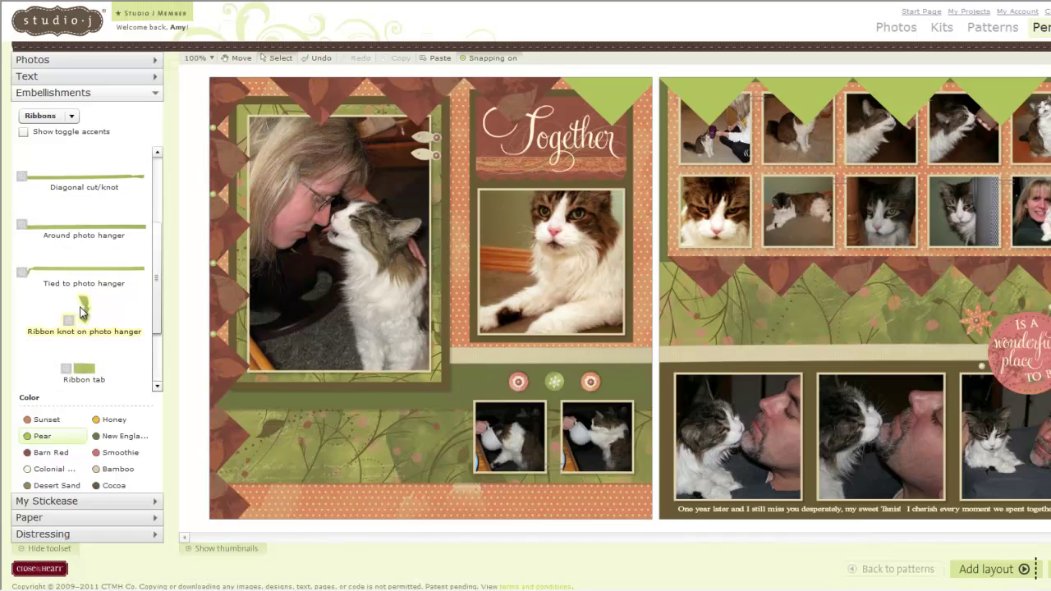
{"action": "left_click_drag", "start_coordinate": [86, 315], "coordinate": [323, 280]}
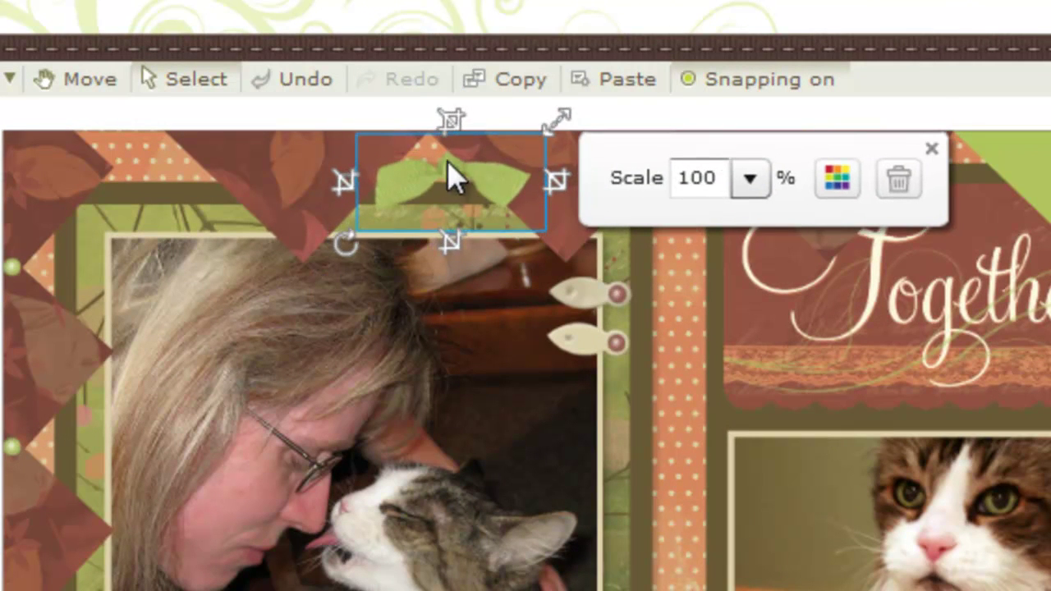
{"action": "left_click_drag", "start_coordinate": [437, 172], "coordinate": [421, 147]}
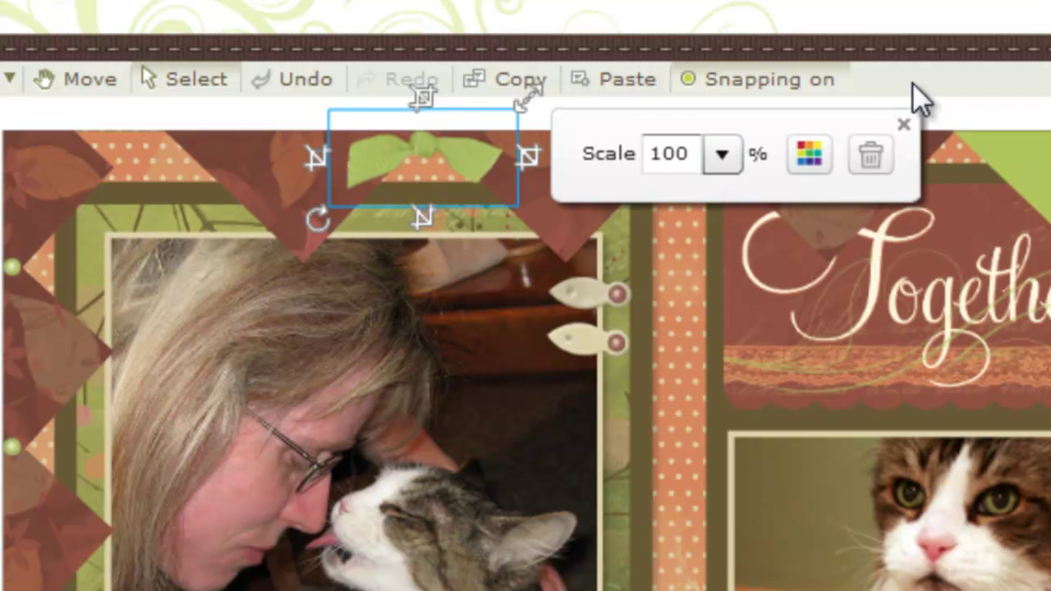
{"action": "left_click", "coordinate": [903, 125]}
Copy the ribbon knot and place the duplicate in the next gap between leaf triangles along the same page edge, beside the "Together" title.
{"action": "left_click", "coordinate": [514, 82]}
{"action": "left_click_drag", "start_coordinate": [439, 169], "coordinate": [701, 151]}
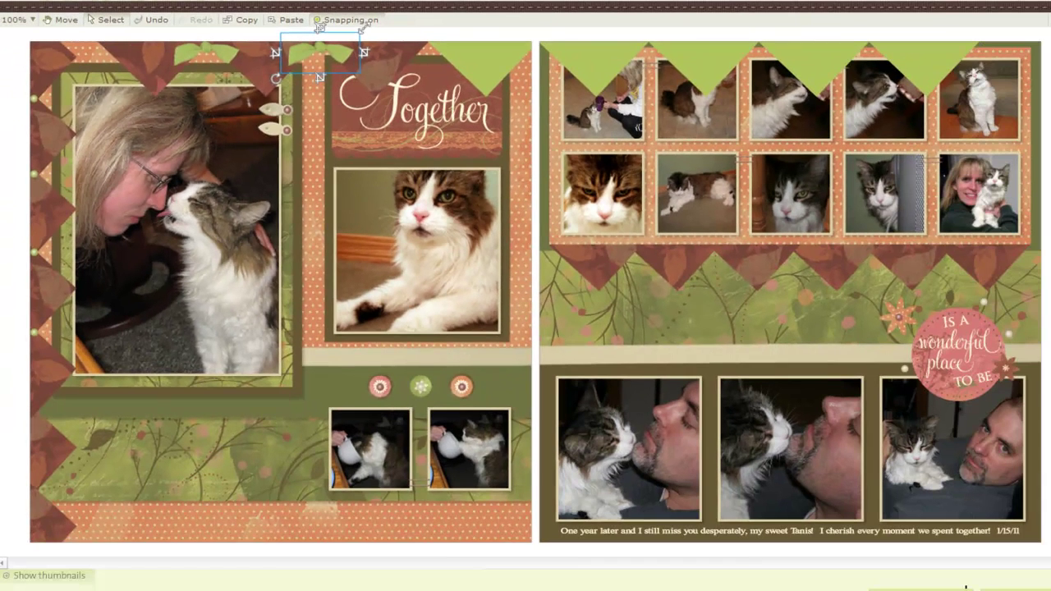
{"action": "key", "text": "Escape"}
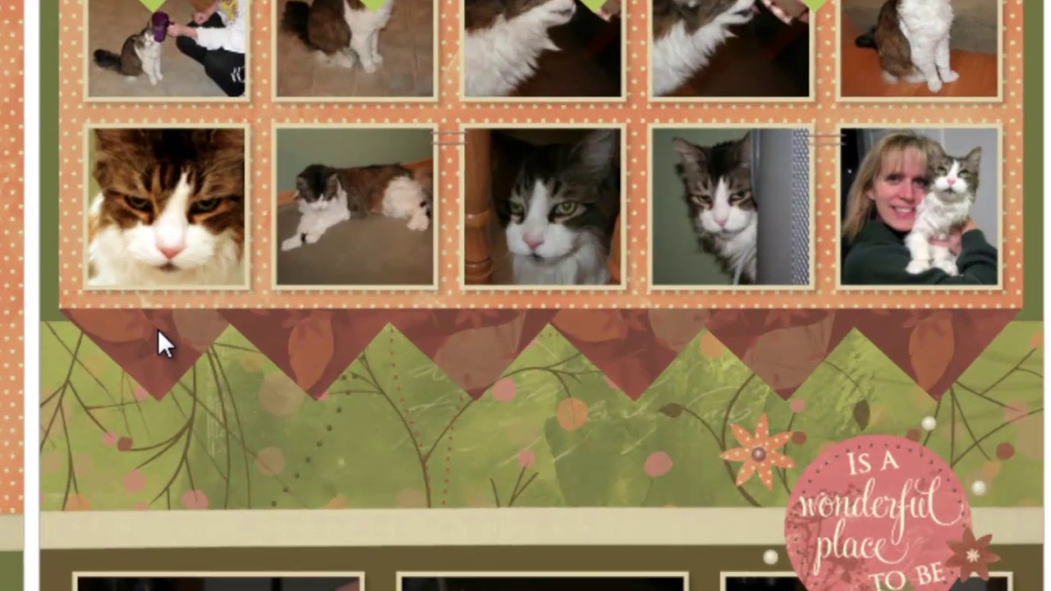
Bring the first leaf triangle below the right page's photo grid to the front of all layers.
{"action": "left_click", "coordinate": [400, 300]}
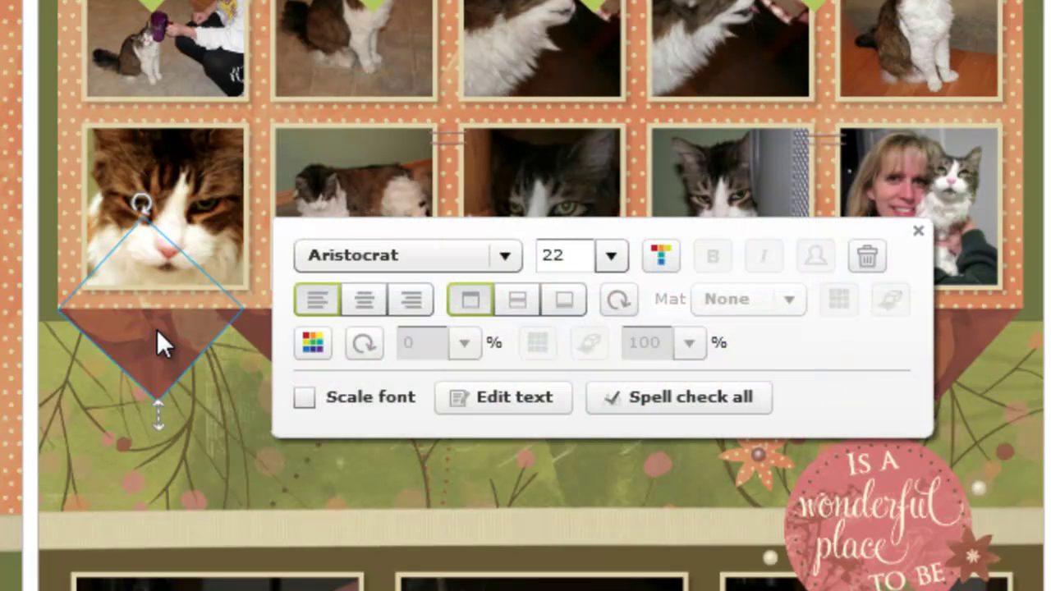
{"action": "right_click", "coordinate": [158, 330]}
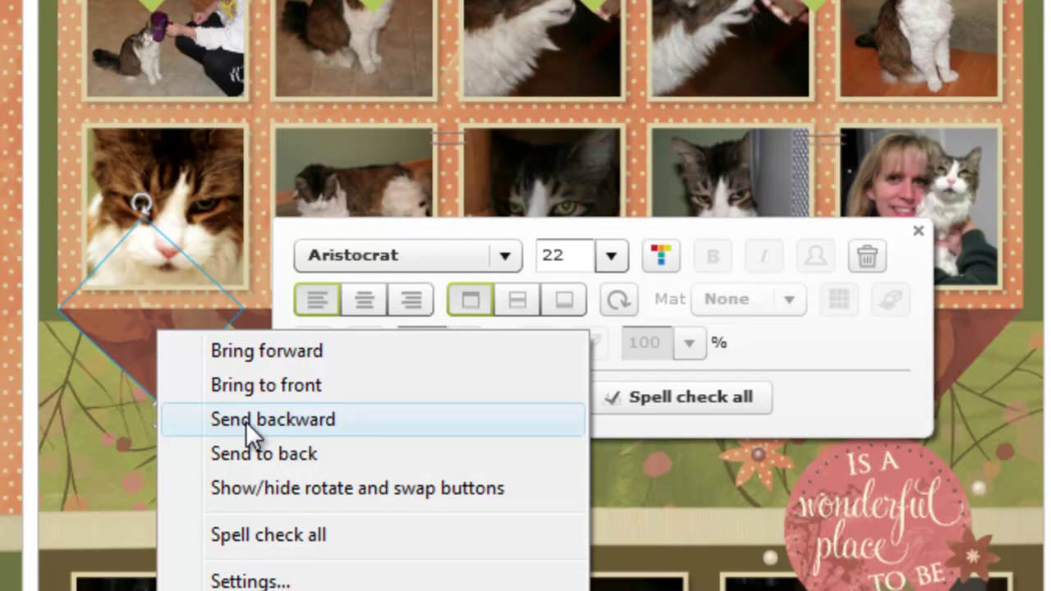
{"action": "left_click", "coordinate": [251, 387]}
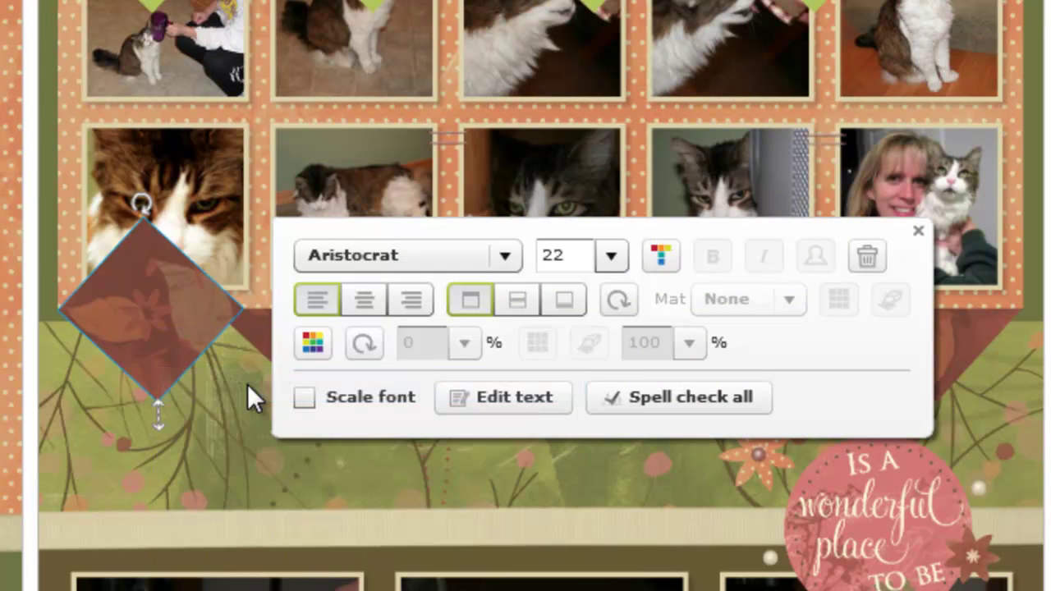
{"action": "left_click", "coordinate": [919, 232]}
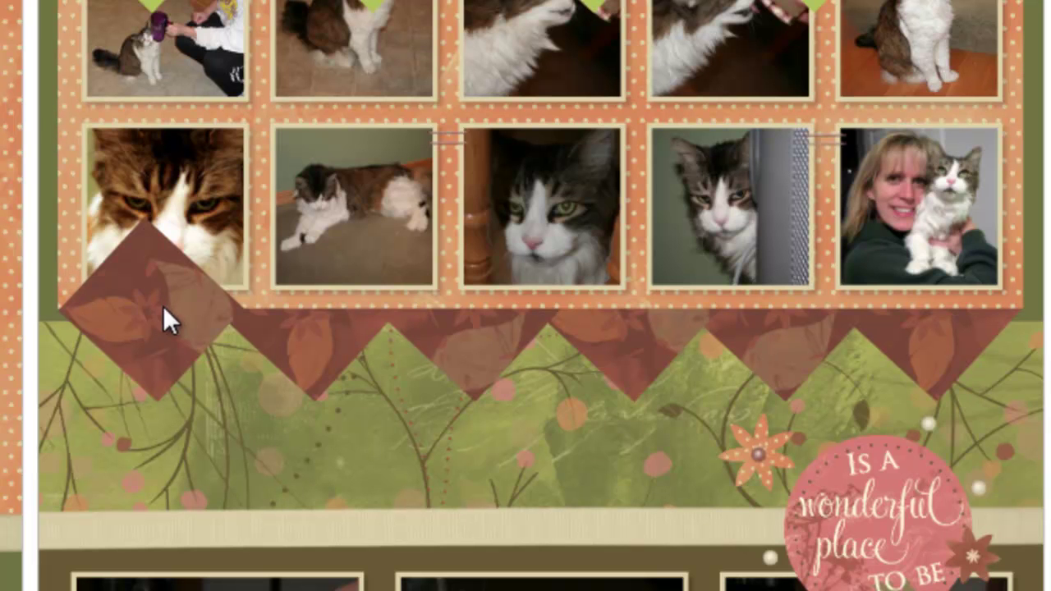
Send that first leaf diamond to the back, behind the dotted mat and photos, and deselect it.
{"action": "left_click", "coordinate": [123, 315]}
{"action": "right_click", "coordinate": [137, 314]}
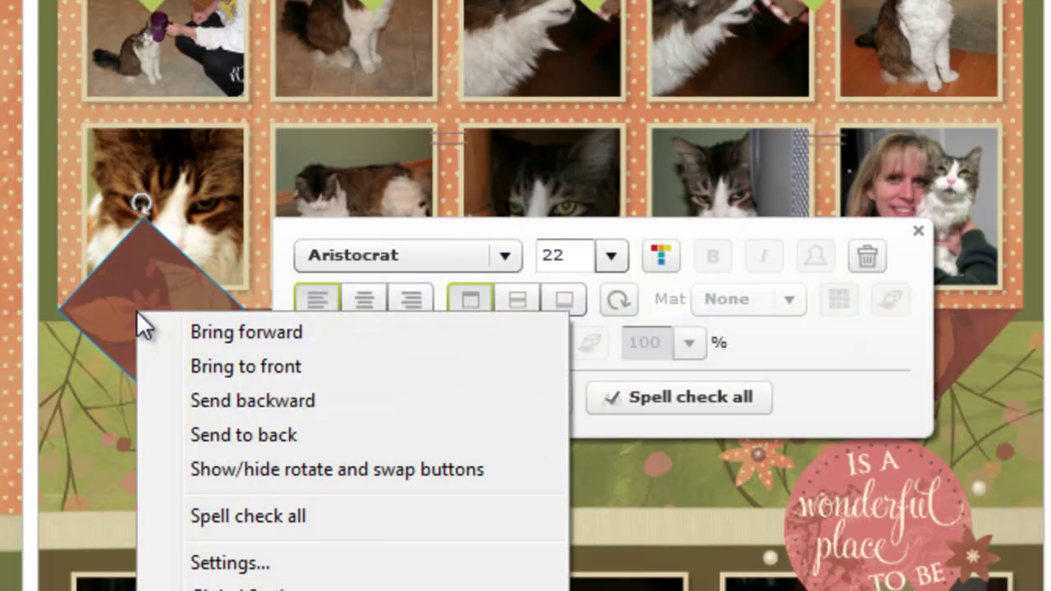
{"action": "left_click", "coordinate": [221, 434]}
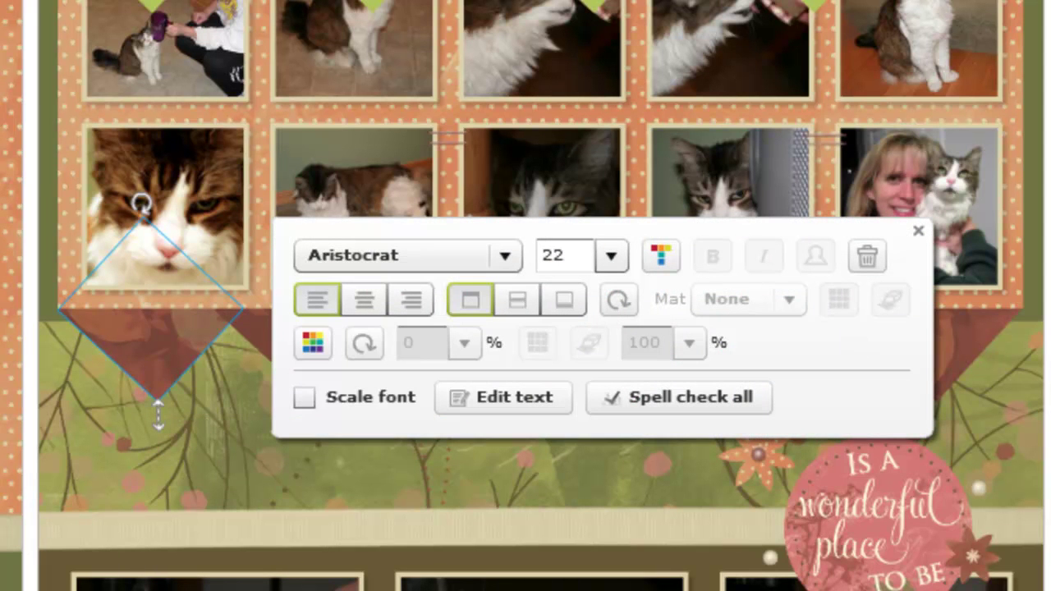
{"action": "left_click", "coordinate": [193, 414]}
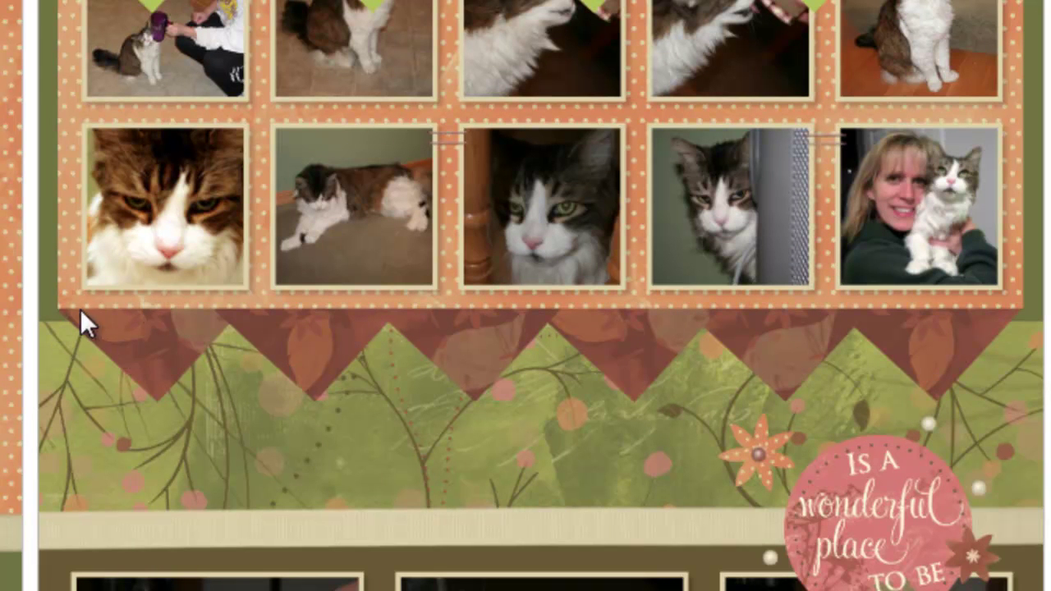
Bring the first leaf diamond forward one layer at a time, seven times, to place it above the dotted mat but behind the photo.
{"action": "right_click", "coordinate": [158, 330]}
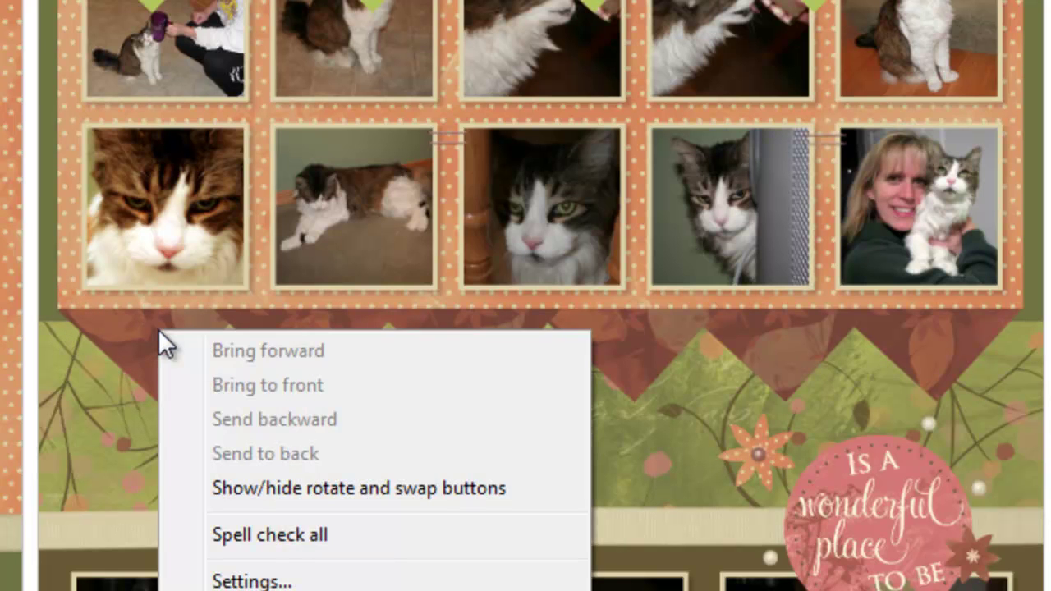
{"action": "left_click", "coordinate": [127, 366]}
{"action": "right_click", "coordinate": [173, 351]}
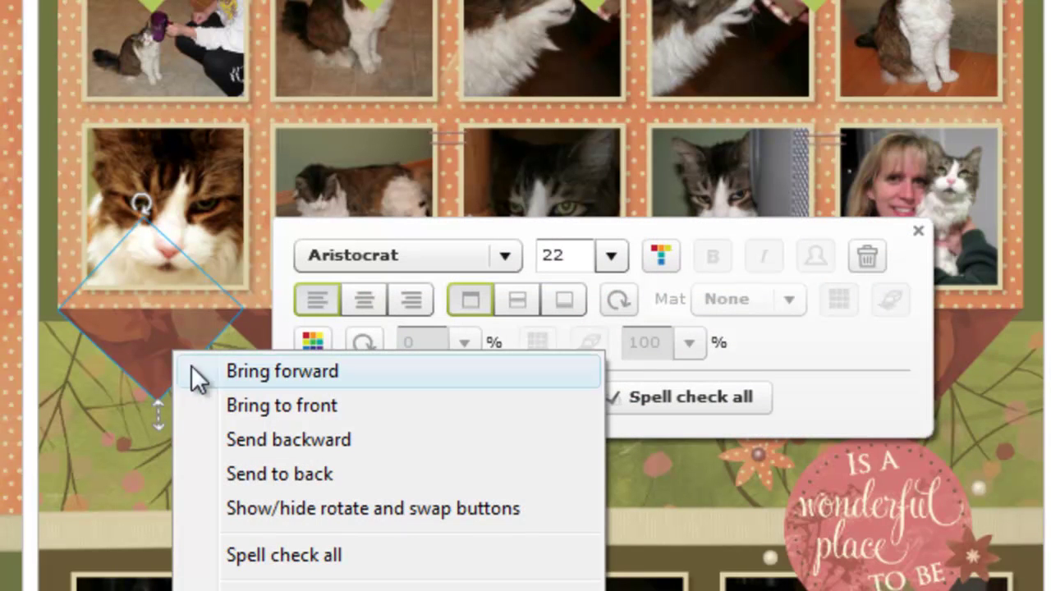
{"action": "left_click", "coordinate": [271, 371]}
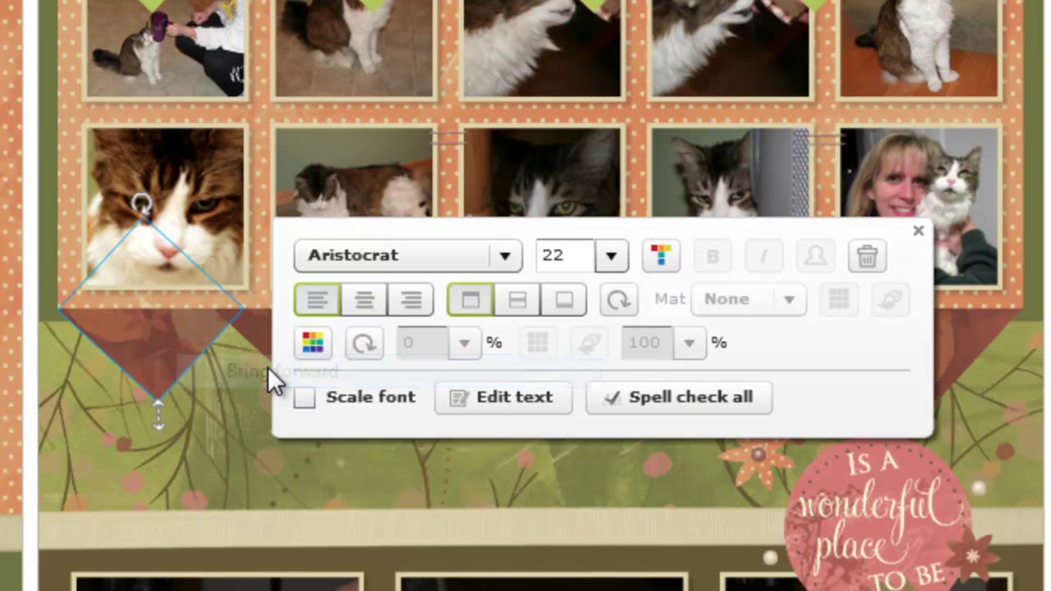
{"action": "right_click", "coordinate": [139, 346]}
{"action": "left_click", "coordinate": [228, 380]}
{"action": "right_click", "coordinate": [141, 337]}
{"action": "left_click", "coordinate": [219, 358]}
{"action": "right_click", "coordinate": [162, 340]}
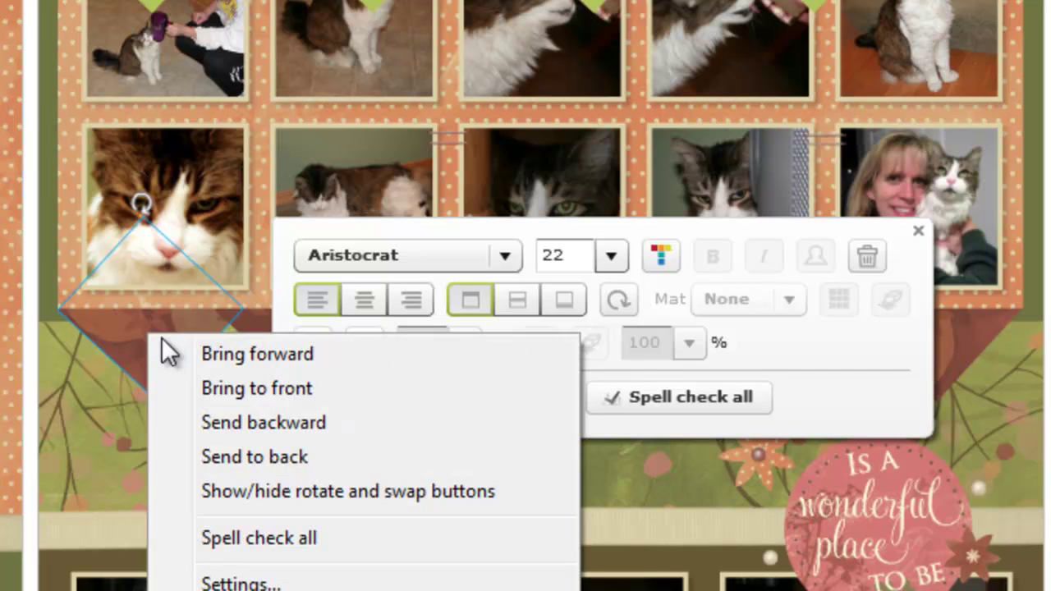
{"action": "left_click", "coordinate": [240, 359]}
{"action": "right_click", "coordinate": [159, 345]}
{"action": "left_click", "coordinate": [257, 368]}
{"action": "right_click", "coordinate": [159, 342]}
{"action": "left_click", "coordinate": [253, 364]}
{"action": "right_click", "coordinate": [158, 350]}
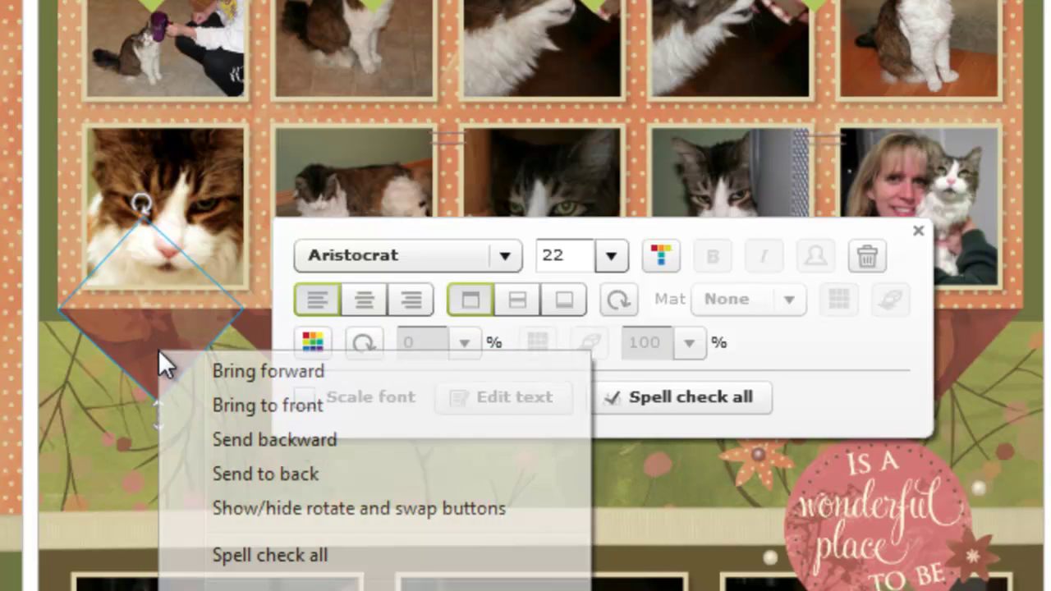
{"action": "left_click", "coordinate": [253, 366]}
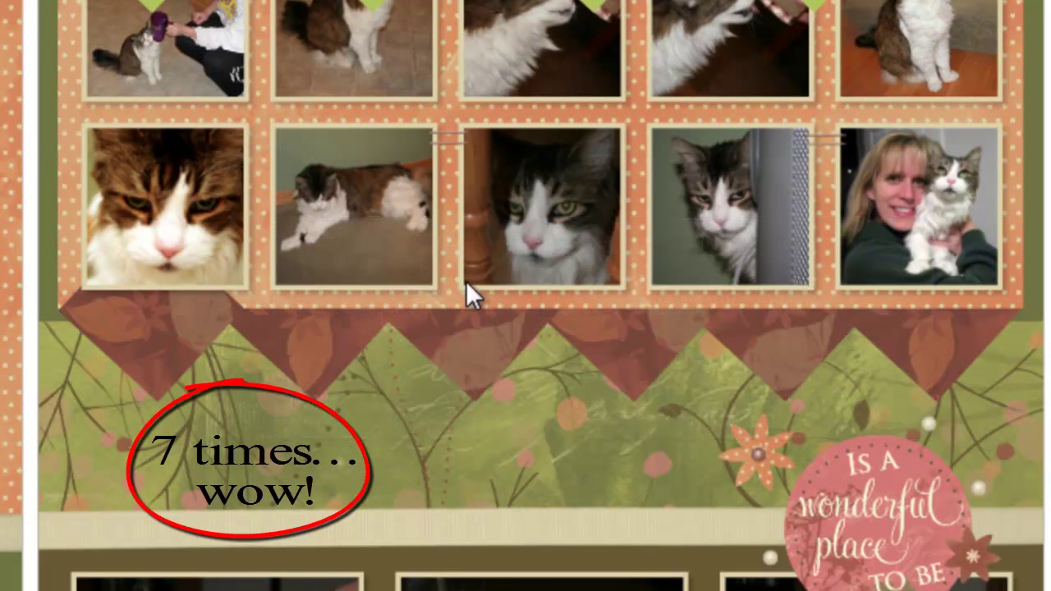
Bring the second leaf diamond below the photo grid forward until it sits above the dotted mat but behind the photos.
{"action": "left_click", "coordinate": [315, 325]}
{"action": "right_click", "coordinate": [315, 325]}
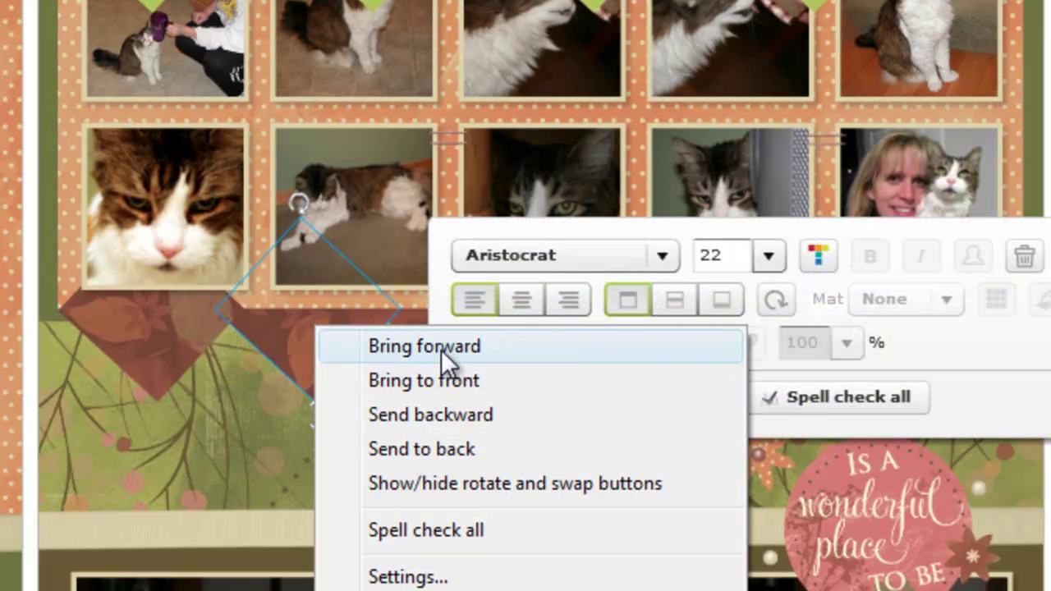
{"action": "left_click", "coordinate": [441, 350]}
{"action": "left_click", "coordinate": [223, 284]}
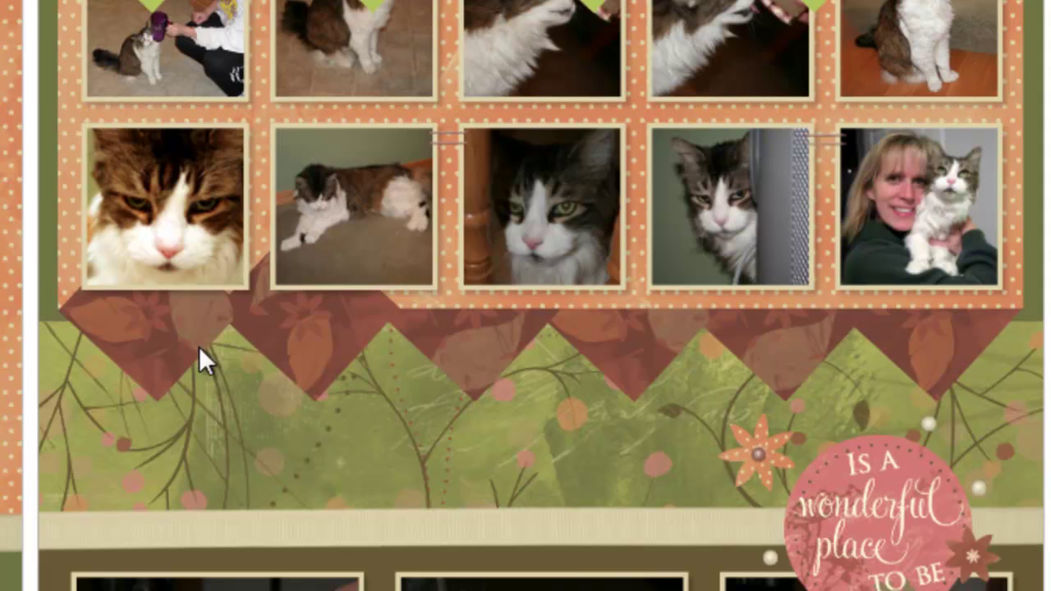
Send the first and second leaf diamonds below the photo grid to the back, behind the dotted mat, and deselect them.
{"action": "right_click", "coordinate": [147, 331]}
{"action": "left_click", "coordinate": [141, 345]}
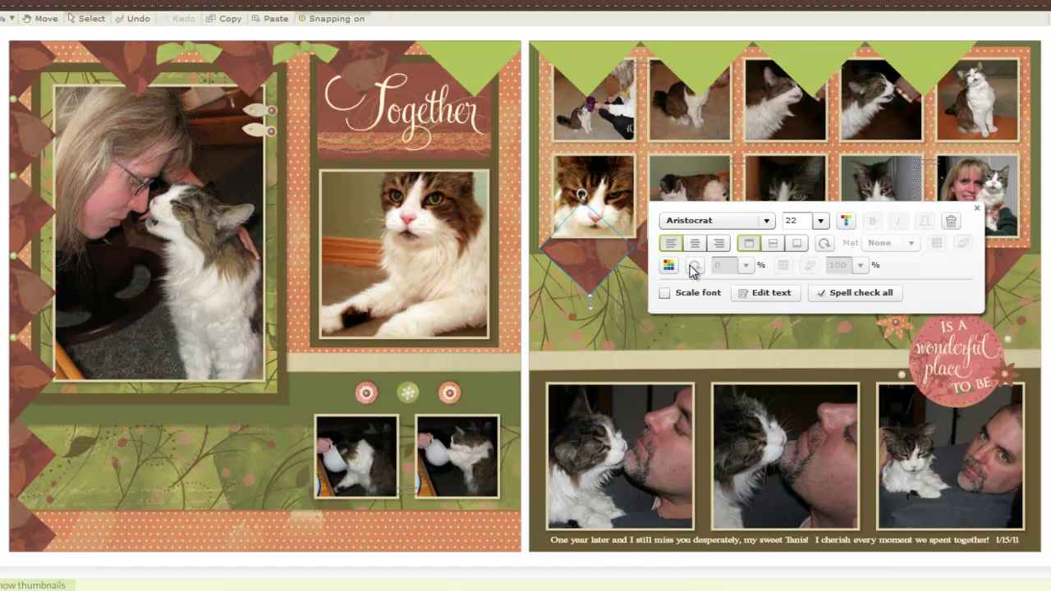
{"action": "right_click", "coordinate": [574, 249]}
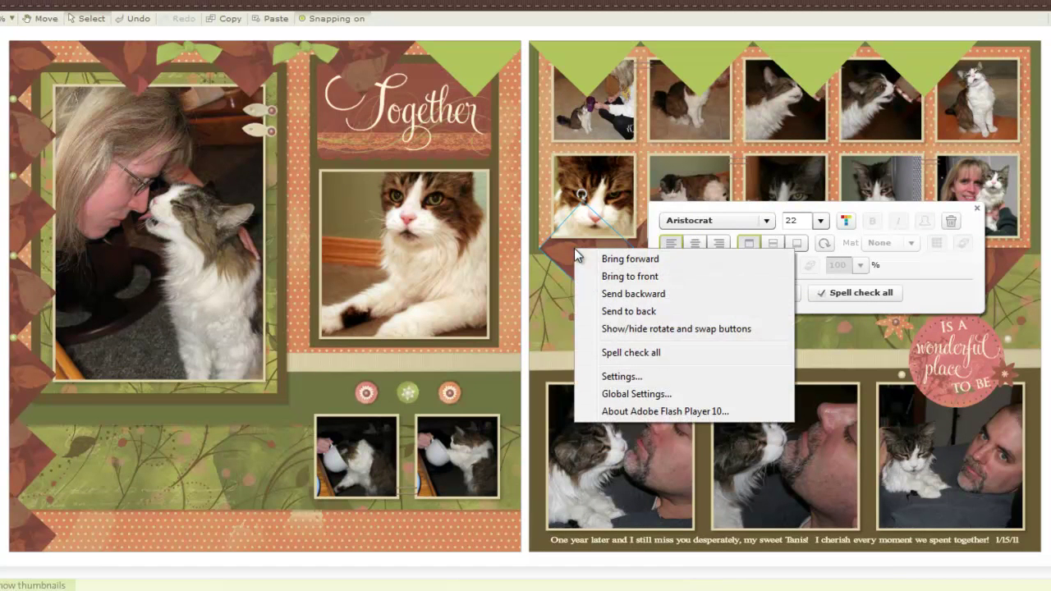
{"action": "left_click", "coordinate": [644, 312]}
{"action": "right_click", "coordinate": [640, 250]}
{"action": "left_click", "coordinate": [689, 316]}
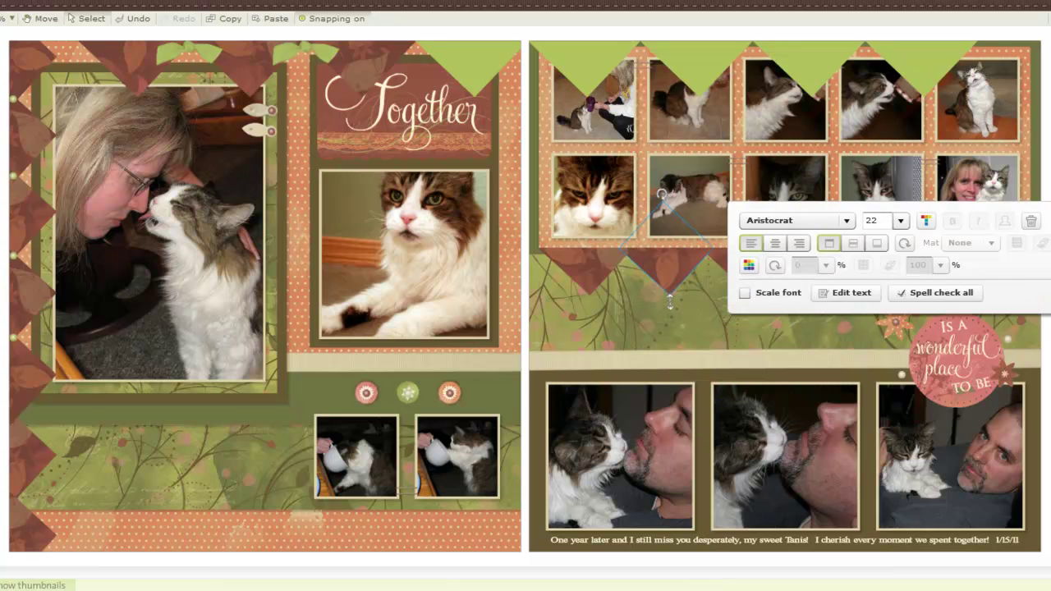
{"action": "key", "text": "Escape"}
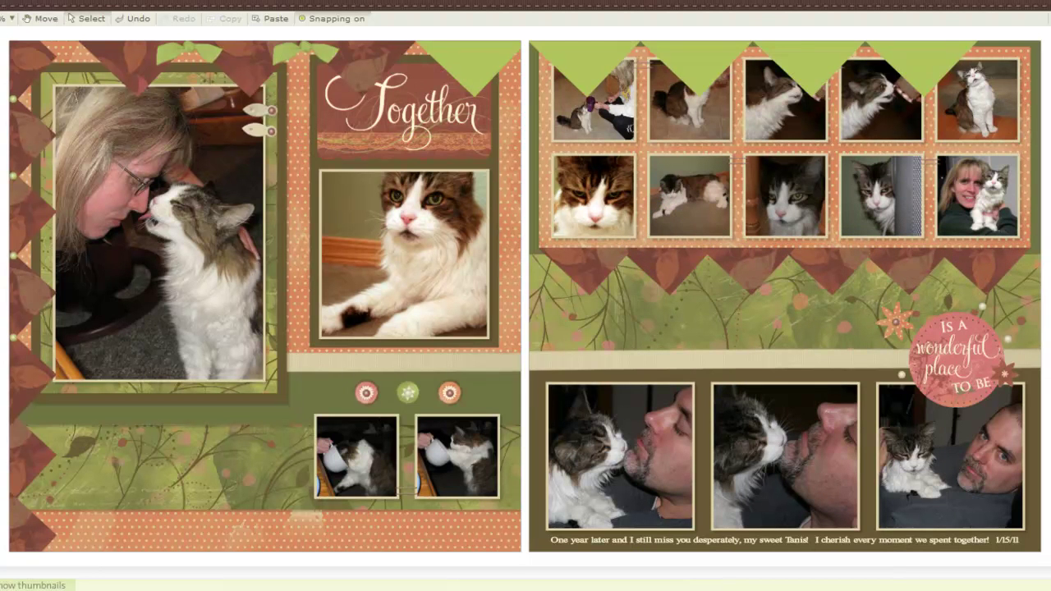